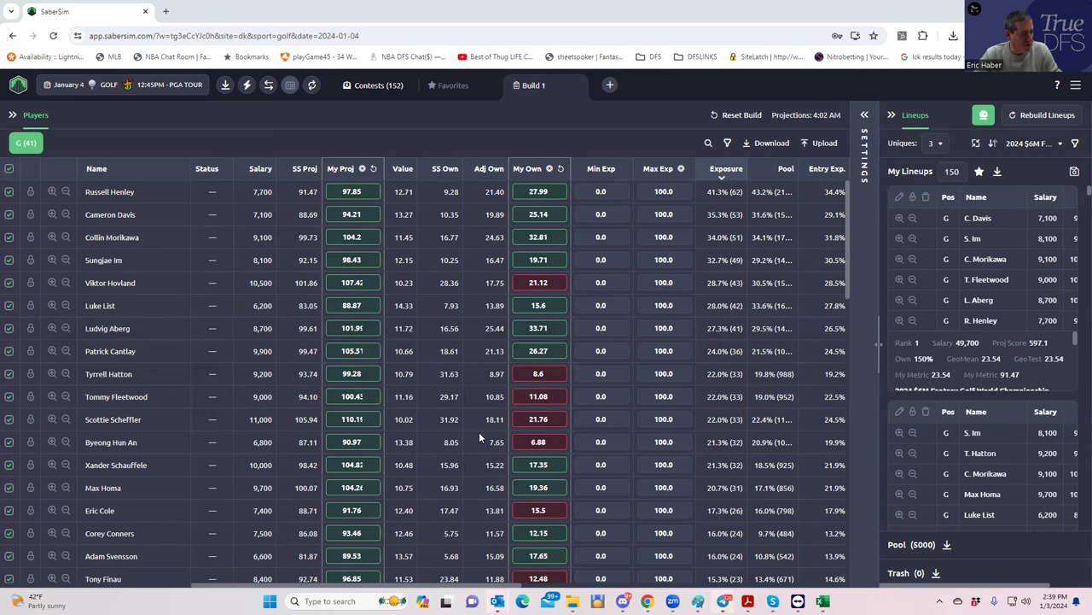
- Open the PGADK_Proj workbook from the PGA folder in Excel
mouse_move(574, 601)
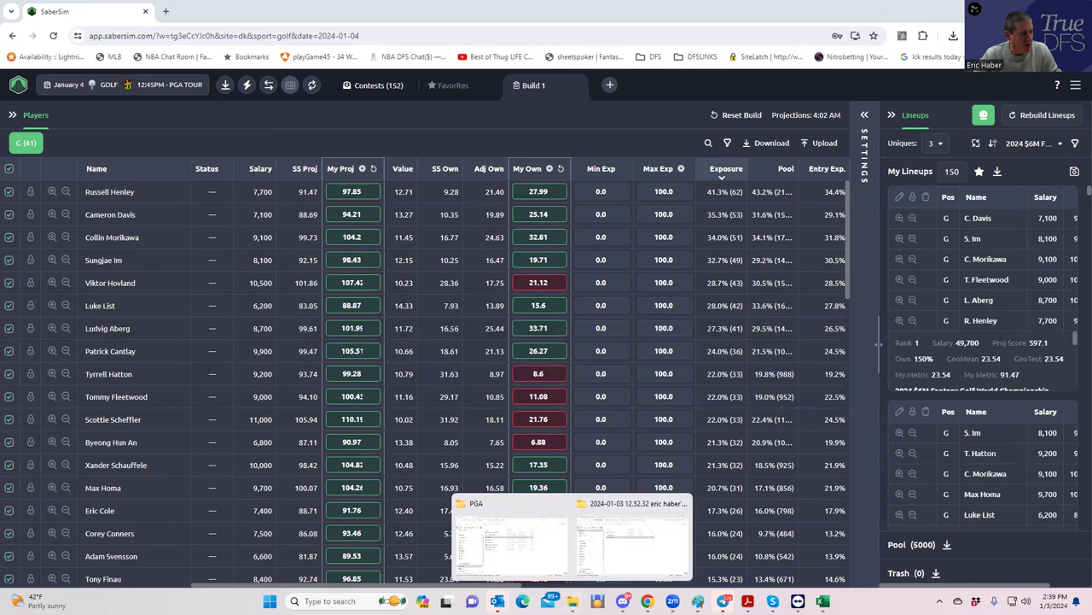
left_click(523, 555)
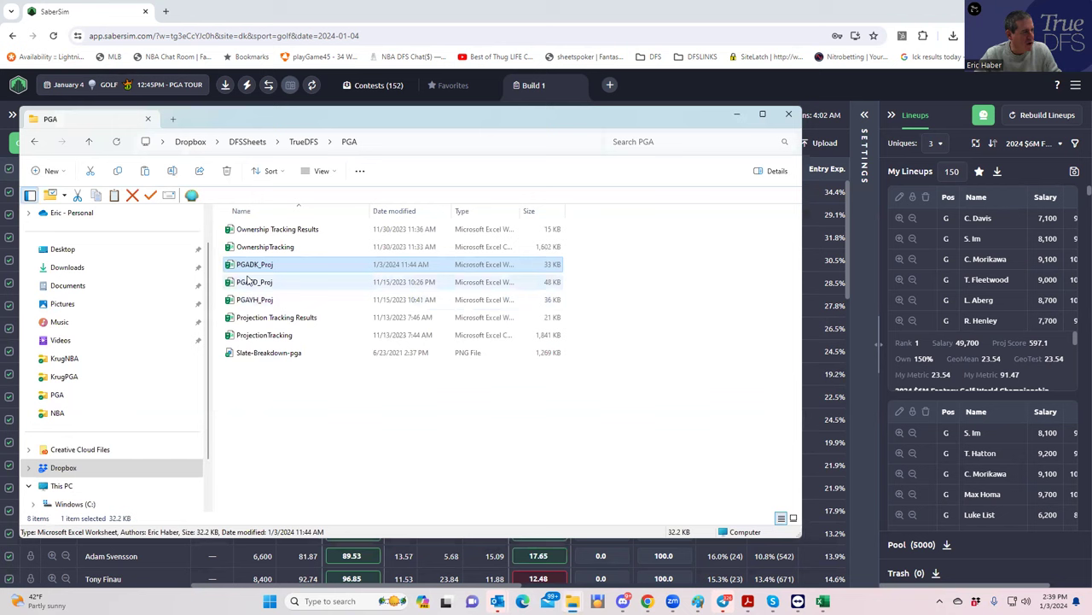
double_click(250, 267)
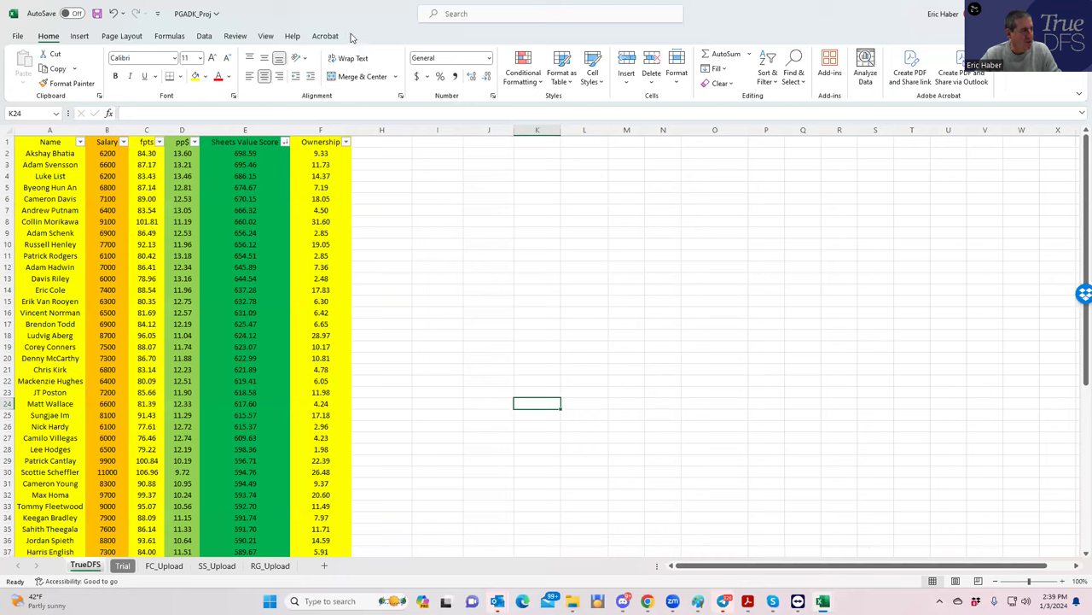
- Examine the fpts, pp$ and Ownership values of the top-ranked golfers on the TrueDFS sheet
left_click(189, 175)
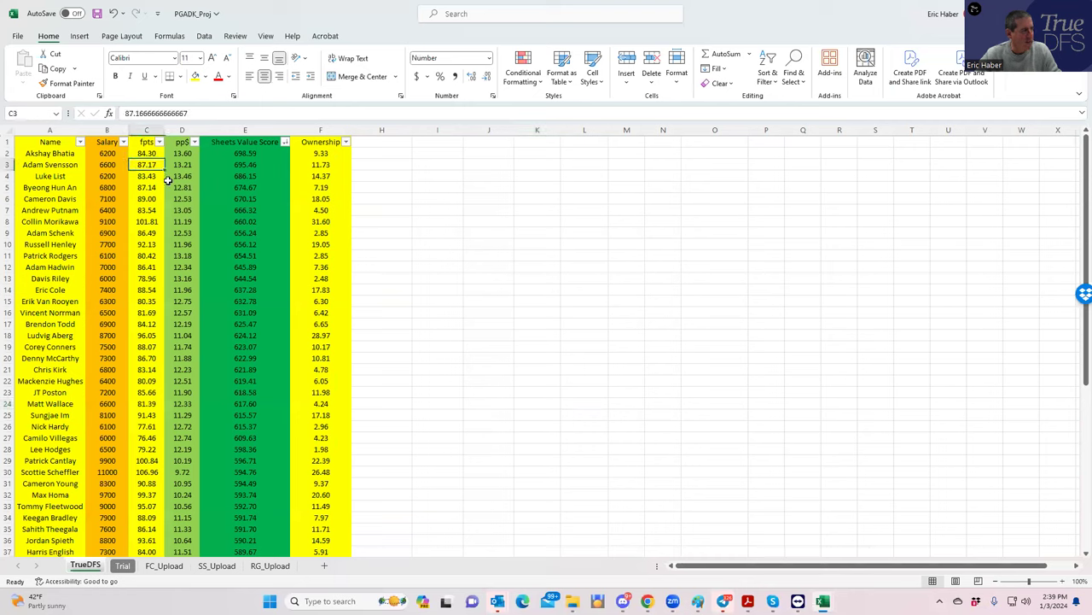
left_click(148, 199)
left_click(183, 222)
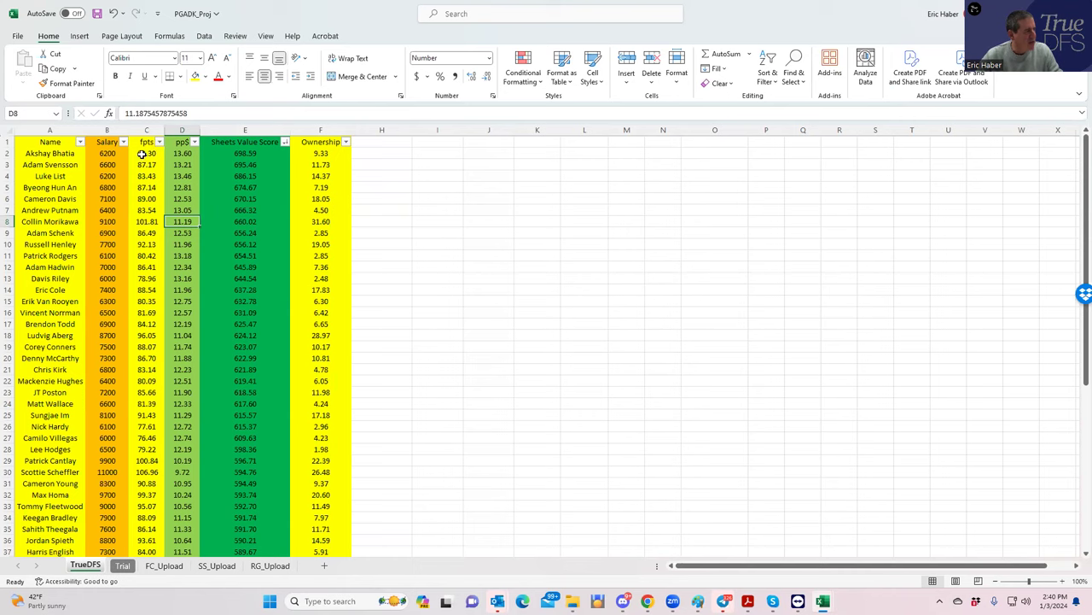
left_click_drag(304, 154, 313, 429)
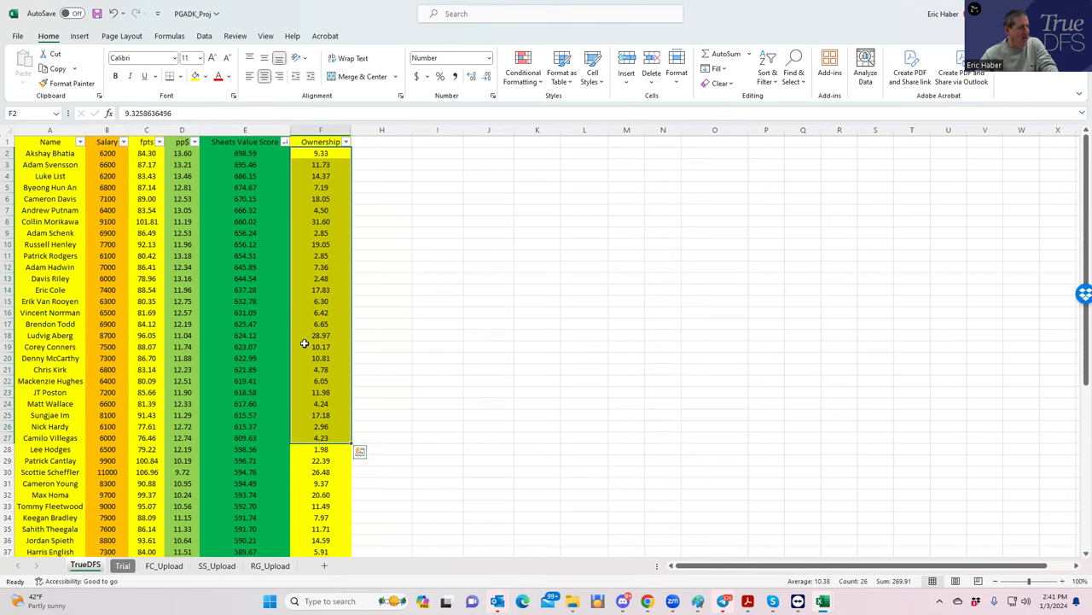
left_click(146, 221)
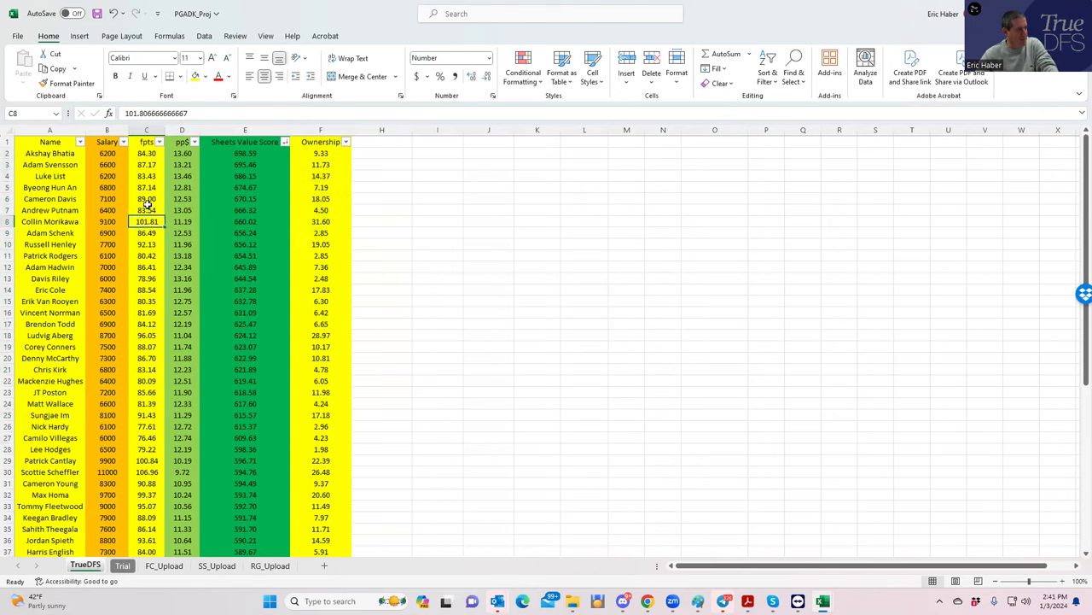
left_click(150, 233)
left_click(158, 267)
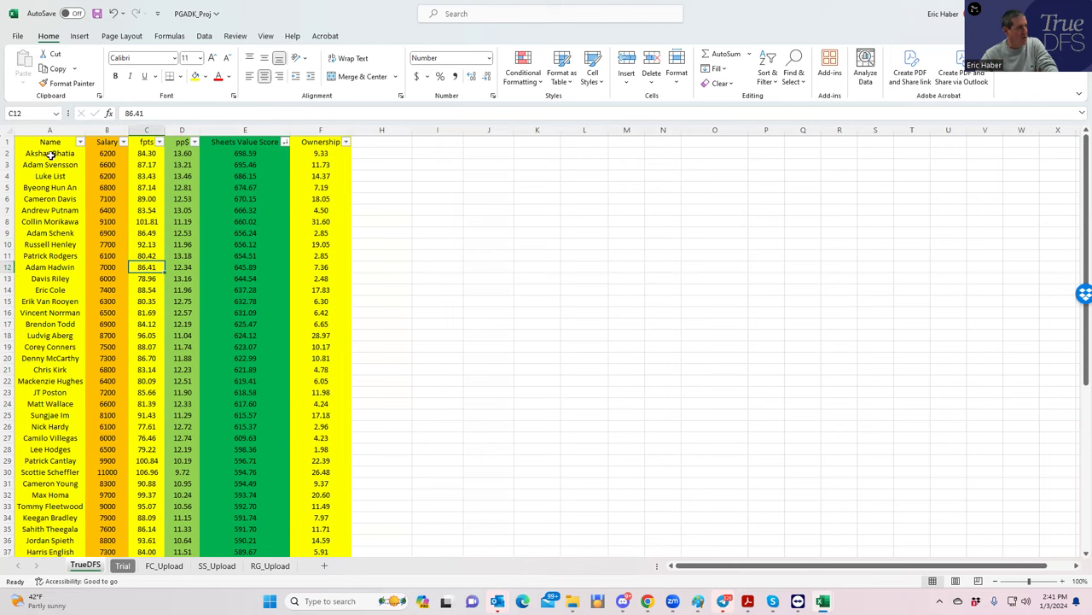
left_click_drag(50, 153, 149, 246)
left_click(143, 154)
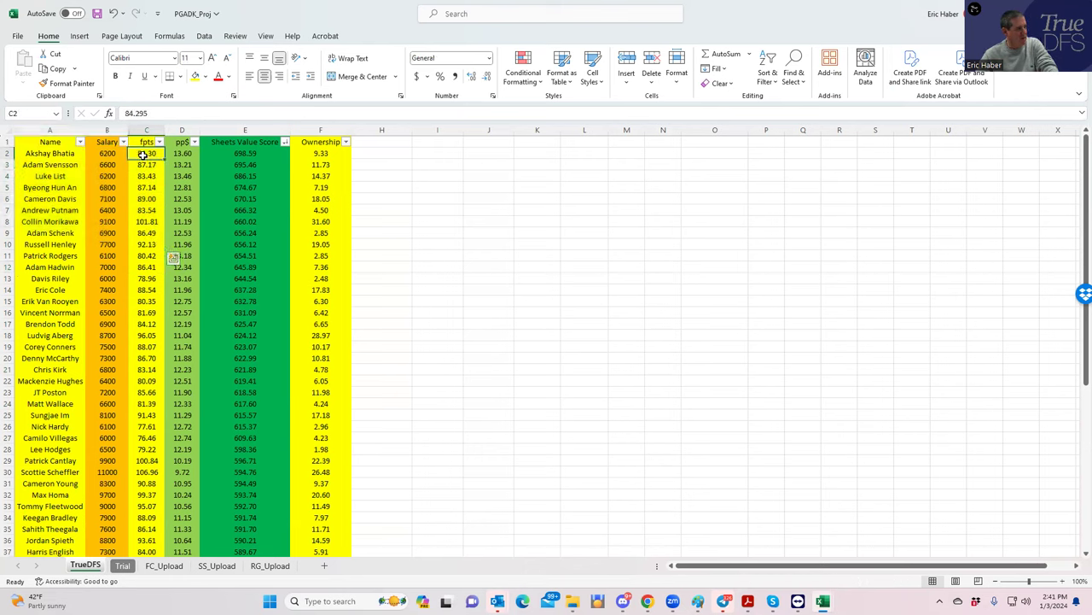
left_click(142, 168)
left_click(149, 233)
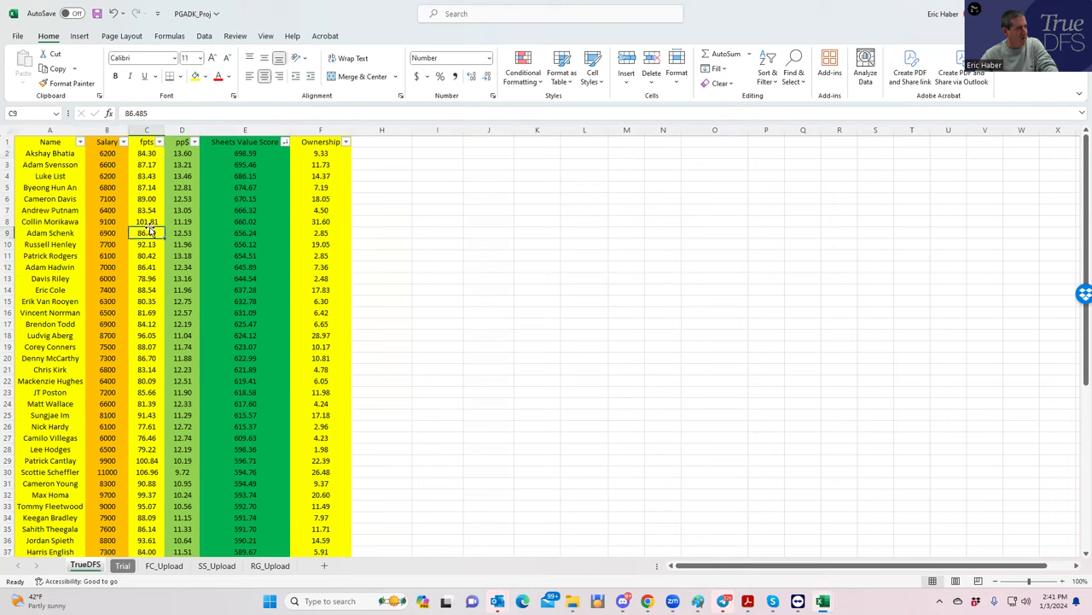
left_click(147, 153)
left_click(147, 187)
left_click(147, 221)
left_click(319, 214)
left_click(320, 200)
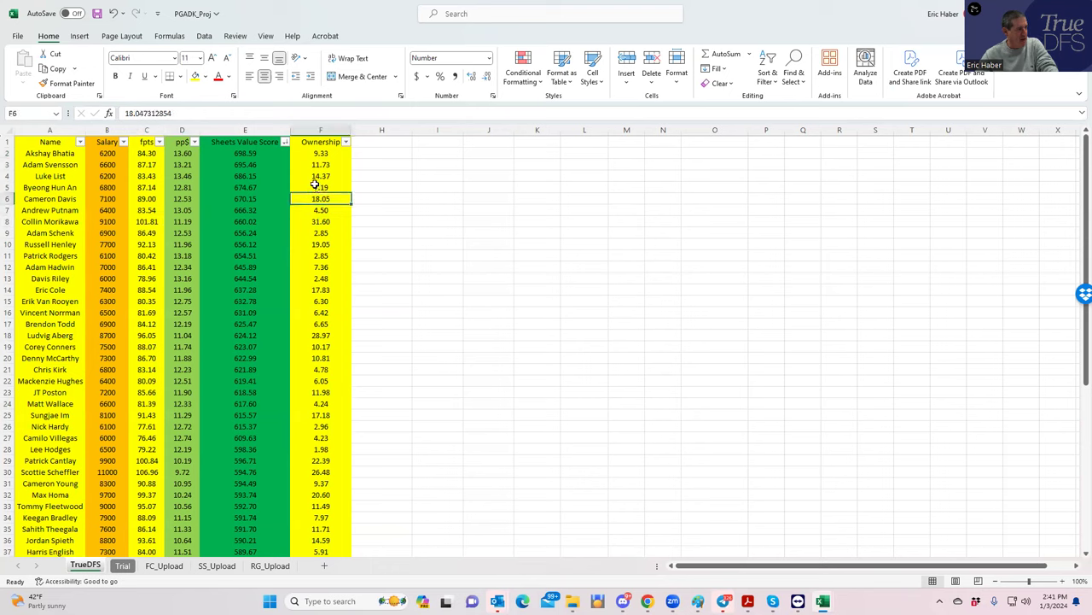
left_click(147, 175)
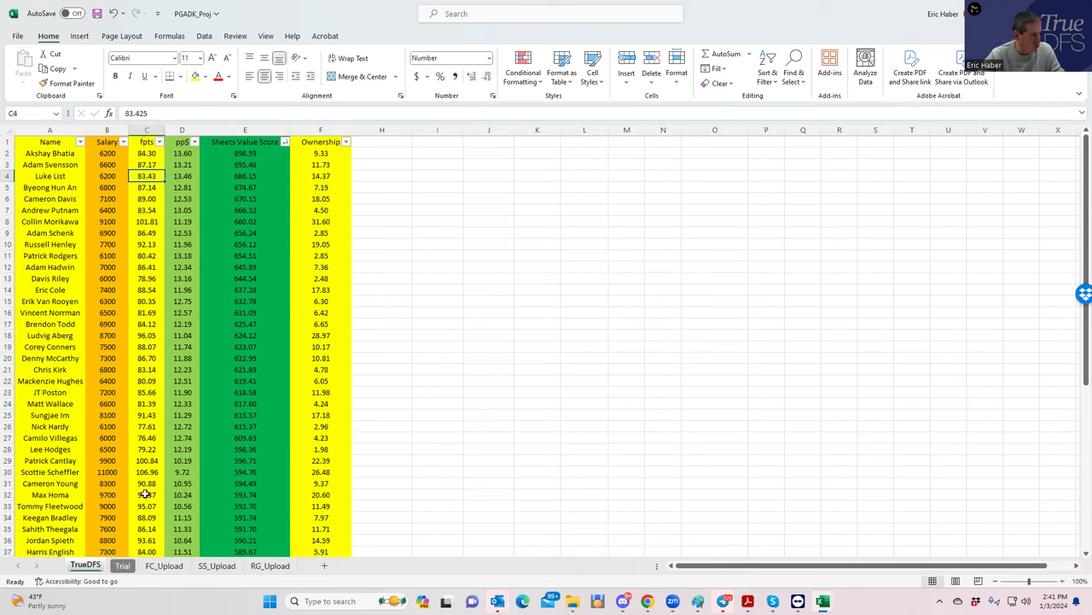
- Sort the golfers by pp$ from largest to smallest, and sort them back by Sheets Value Score from largest to smallest
left_click(195, 141)
left_click(152, 172)
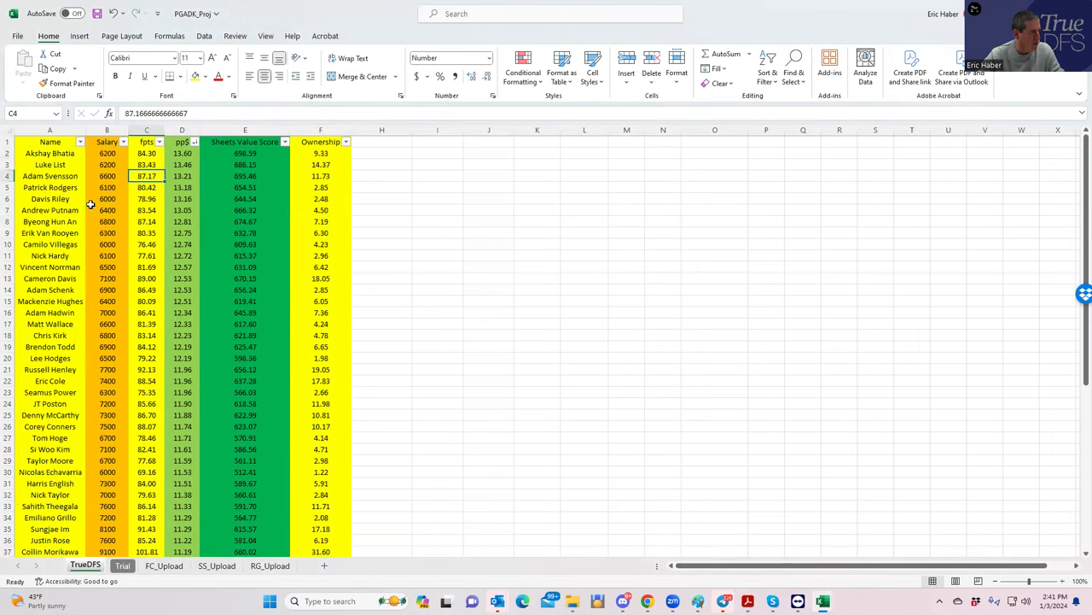
left_click(284, 141)
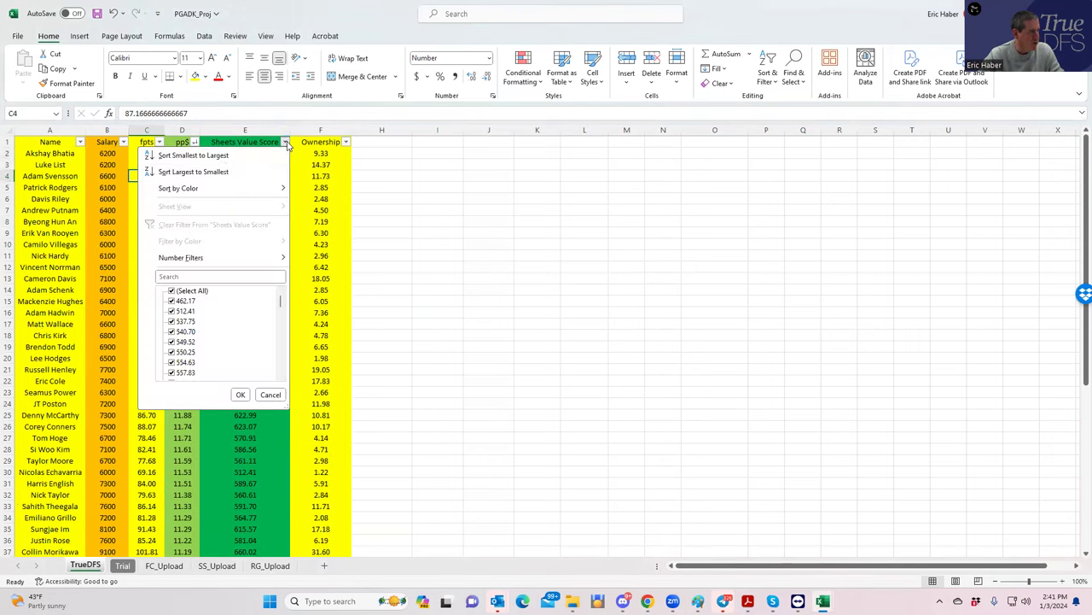
left_click(219, 173)
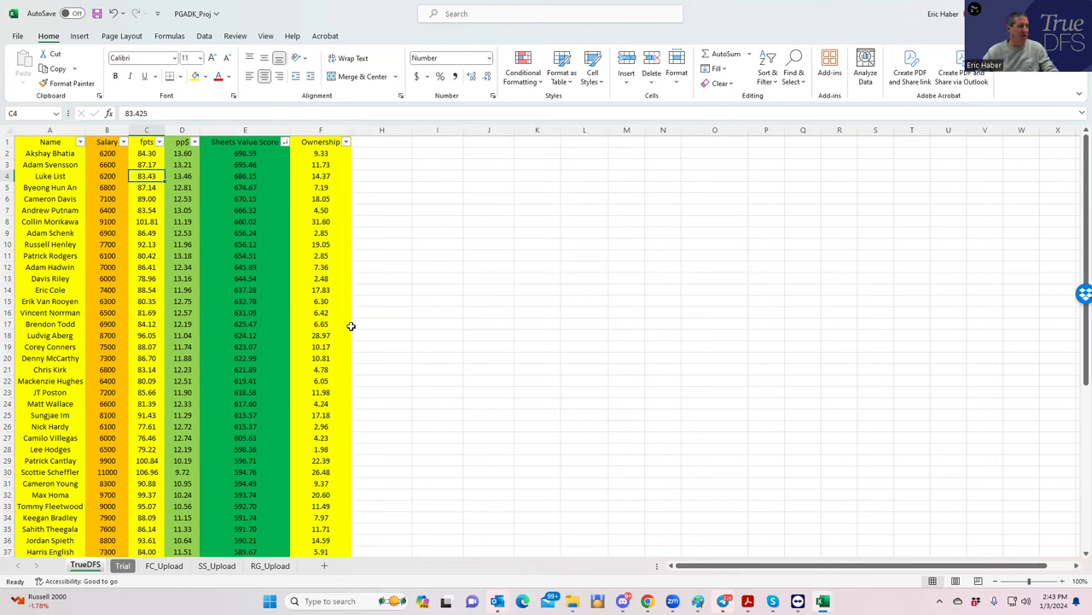
left_click(378, 176)
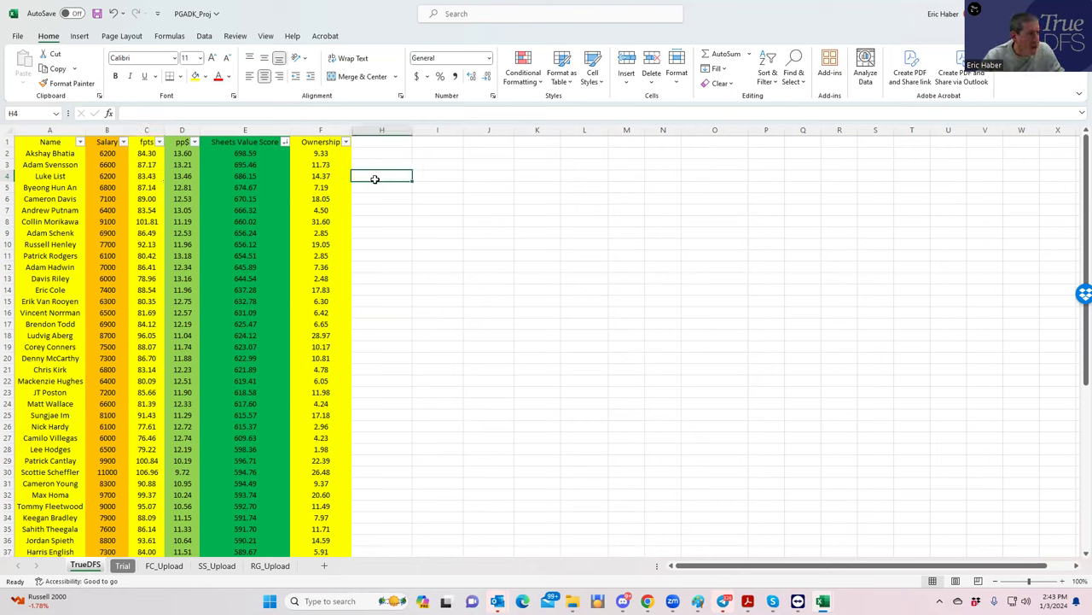
left_click(438, 196)
left_click(488, 219)
left_click(536, 231)
left_click(585, 244)
left_click(637, 253)
left_click(670, 269)
left_click(696, 280)
left_click(648, 291)
left_click(617, 301)
left_click(574, 312)
left_click(520, 325)
left_click(480, 333)
left_click(449, 345)
left_click(398, 360)
left_click(440, 379)
left_click(495, 393)
left_click(529, 404)
left_click(572, 416)
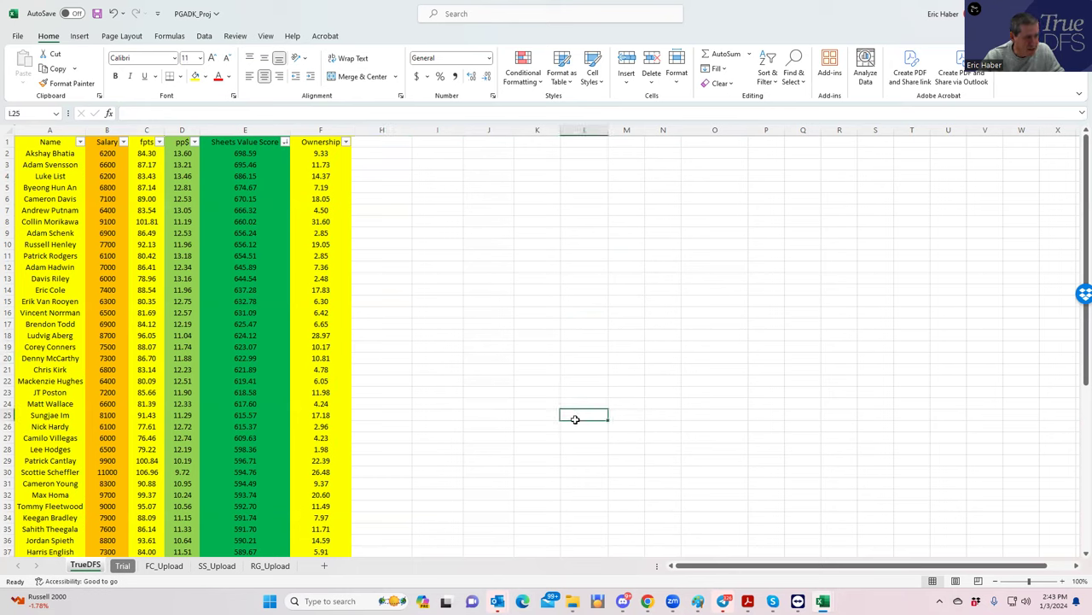
left_click(626, 437)
left_click(664, 446)
left_click(702, 467)
left_click(761, 451)
left_click(839, 425)
left_click(875, 415)
left_click(910, 403)
left_click(874, 381)
left_click(840, 378)
left_click(802, 367)
left_click(767, 357)
left_click(716, 335)
left_click(646, 313)
left_click(620, 301)
left_click(574, 289)
left_click(521, 267)
left_click(475, 258)
left_click(465, 246)
left_click(437, 235)
left_click(391, 213)
left_click(338, 186)
left_click(454, 198)
left_click(546, 230)
left_click(582, 242)
left_click(627, 267)
left_click(671, 302)
left_click(703, 317)
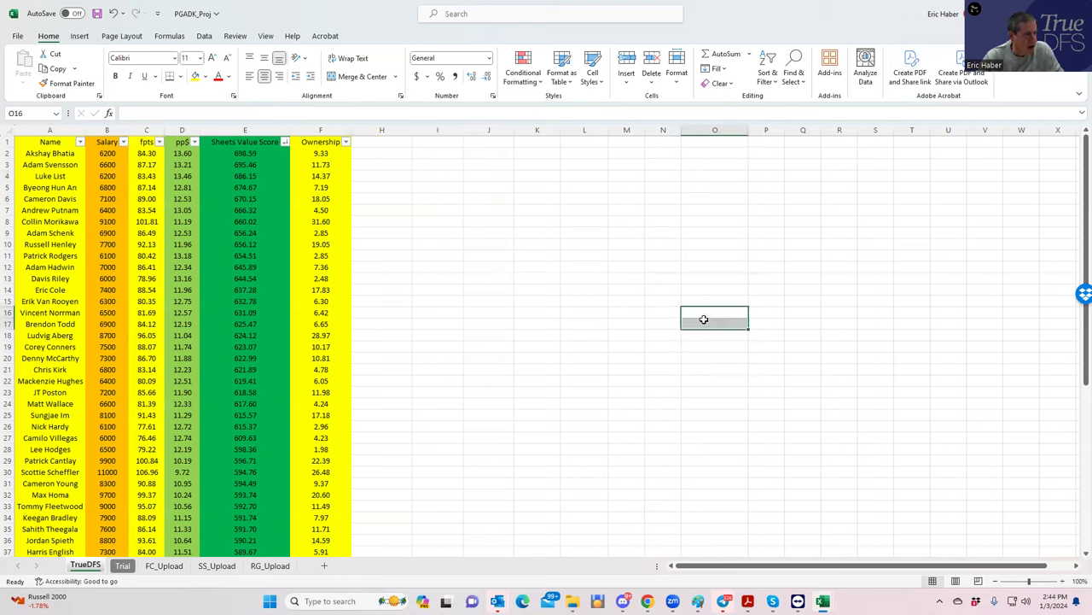
left_click(758, 326)
left_click(803, 324)
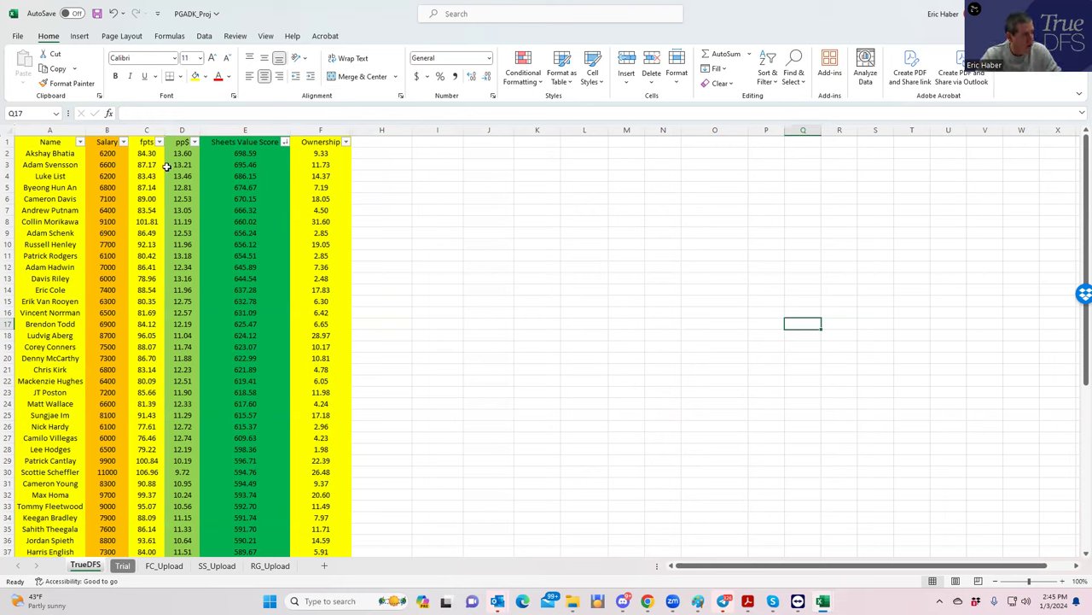
left_click(441, 321)
left_click(538, 337)
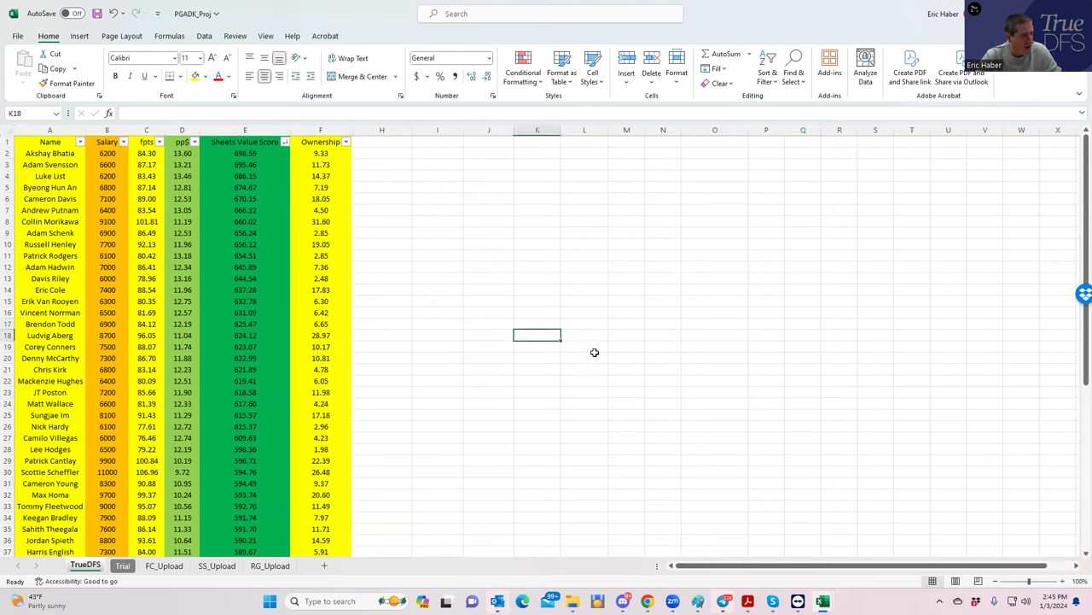
left_click(597, 355)
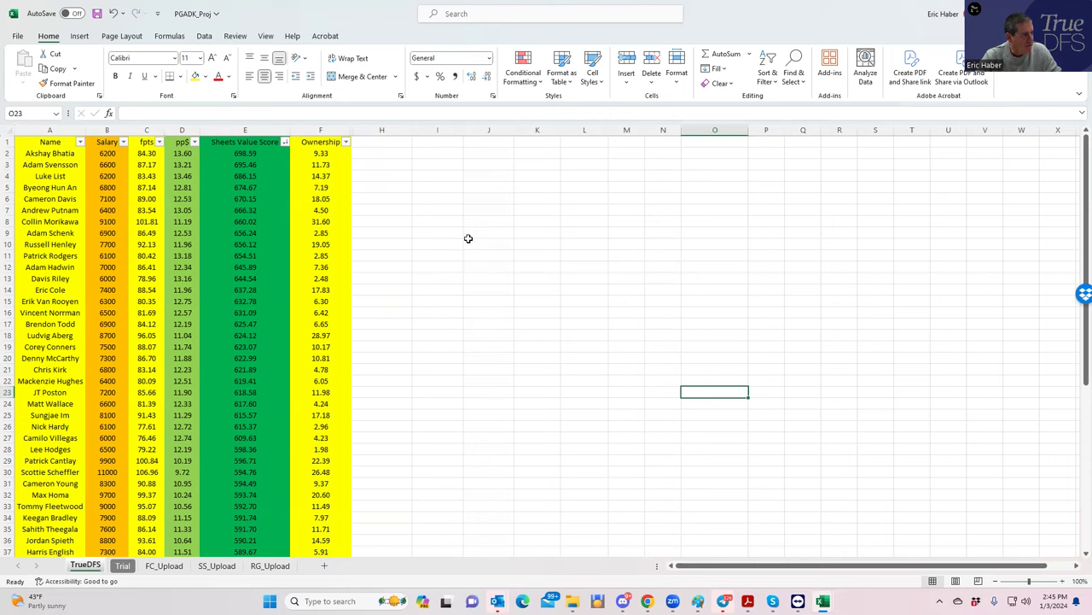
- Sort the golfer table by Sheets Value Score from largest to smallest
left_click(285, 141)
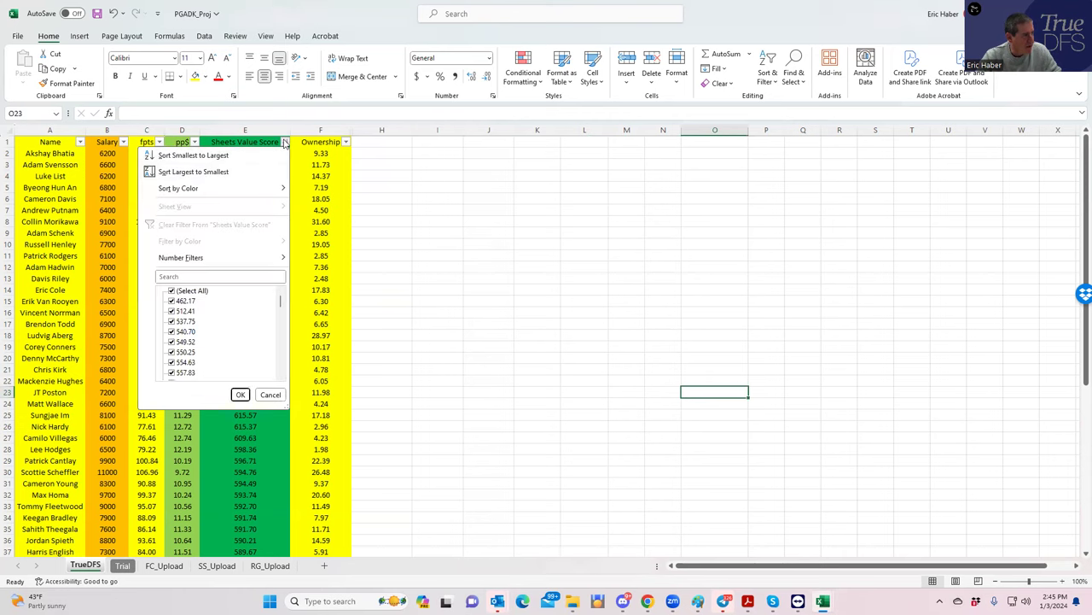
left_click(205, 171)
left_click(365, 196)
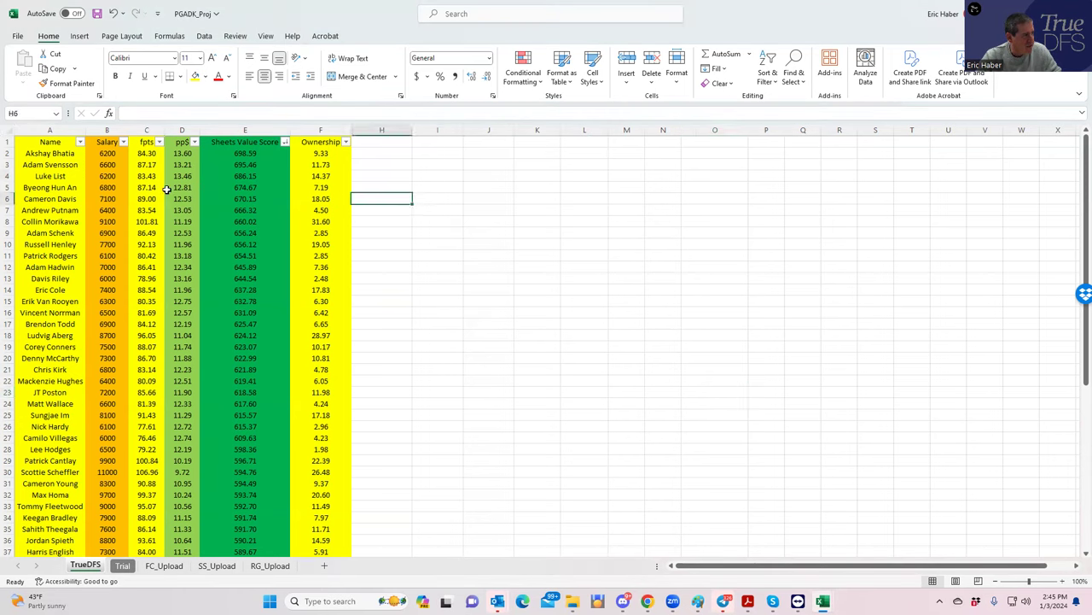
- Compare the highest Sheets Value Scores with the salaries of the same golfers, down to Collin Morikawa's row
mouse_move(245, 153)
left_mouse_down()
mouse_move(244, 236)
mouse_move(251, 154)
left_mouse_up()
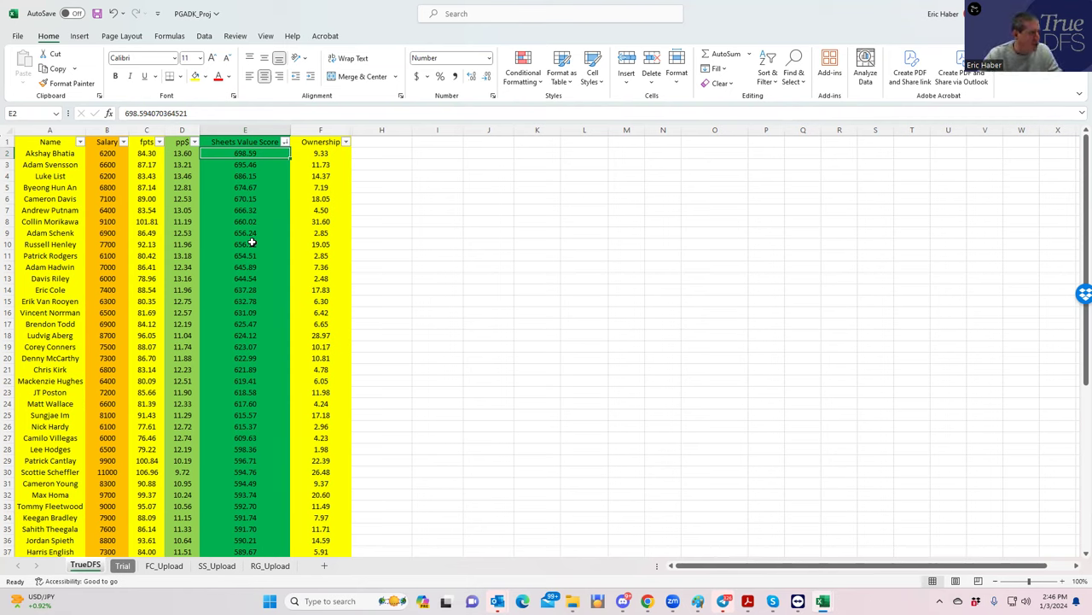
left_click_drag(106, 153, 110, 207)
left_click(229, 186)
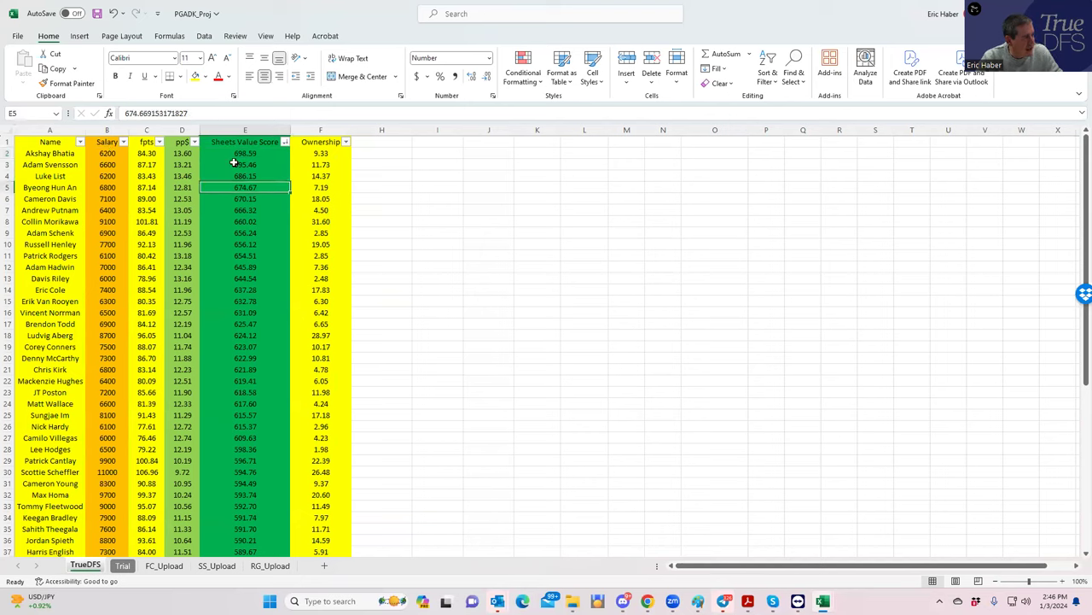
left_click_drag(231, 151, 244, 237)
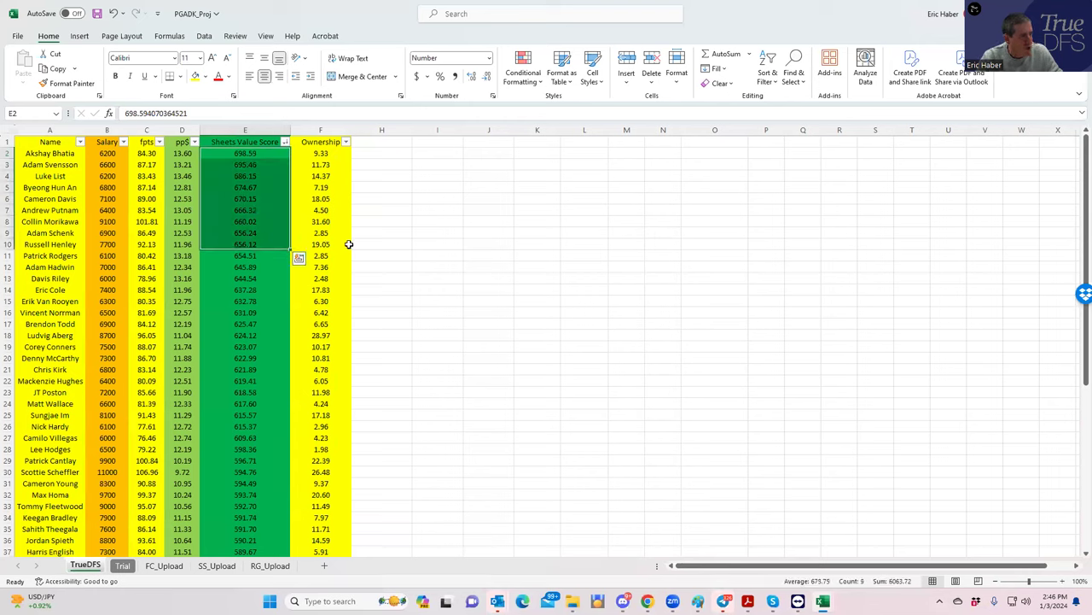
left_click(388, 247)
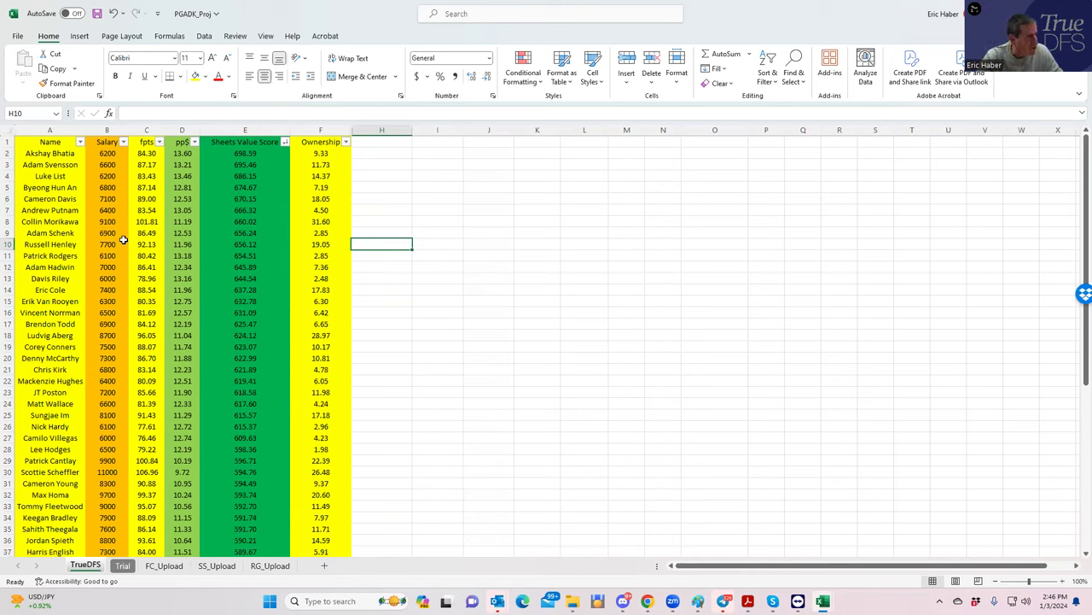
left_click(237, 156)
left_click(244, 188)
left_click(247, 200)
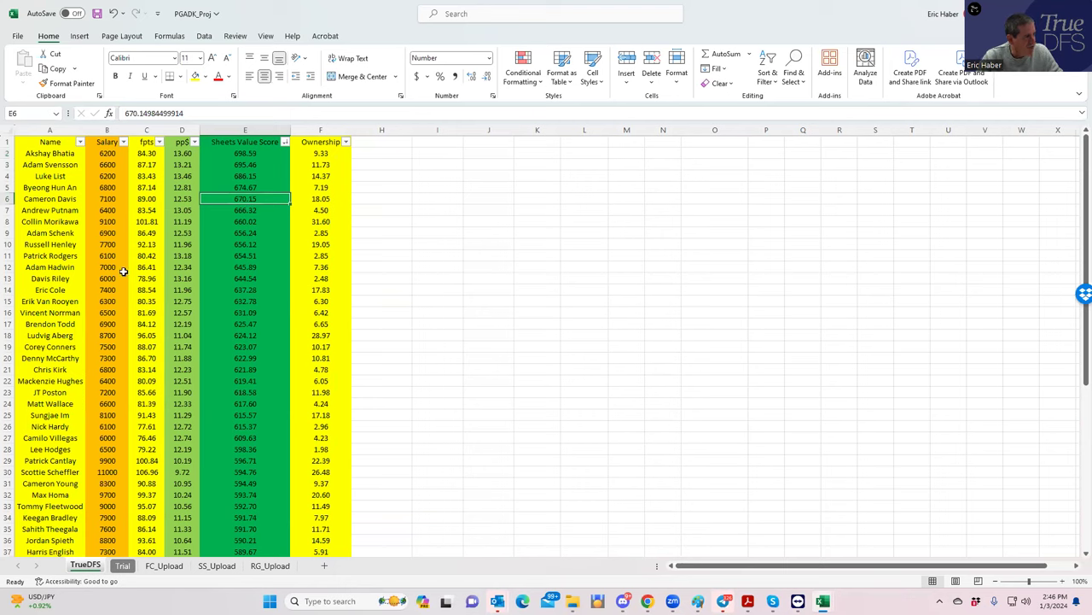
left_click(113, 223)
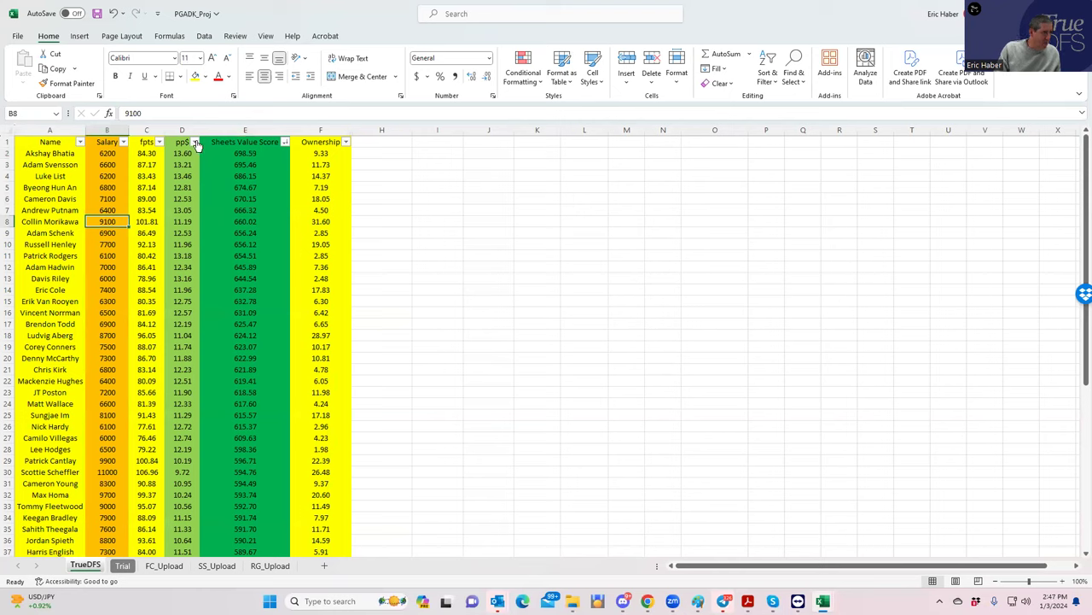
- Sort the golfer table by pp$ from largest to smallest
left_click(195, 142)
left_click(150, 170)
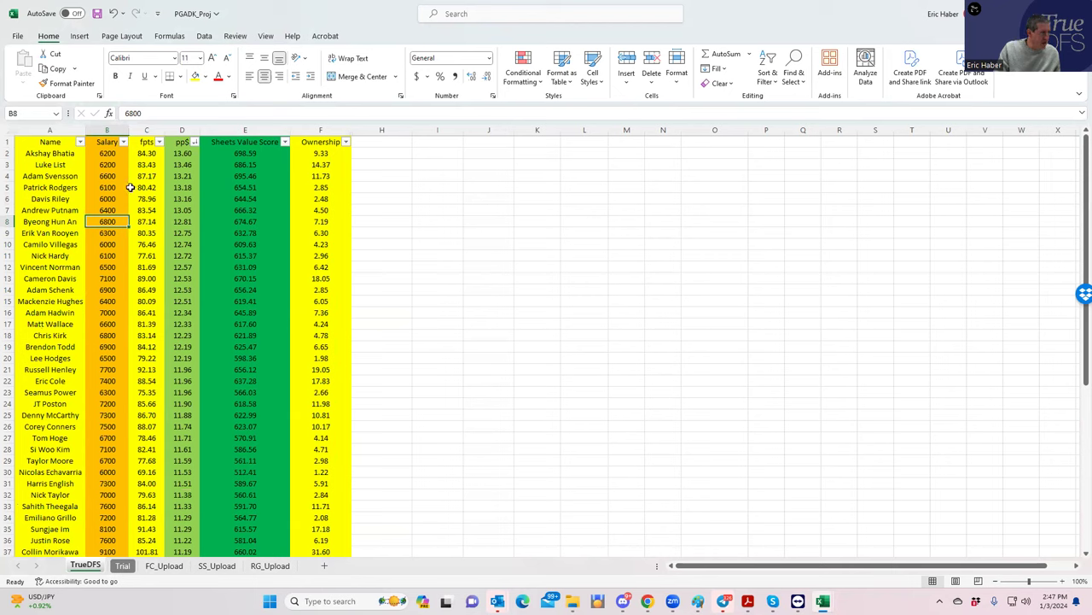
- Examine the salaries down the pp$ ranking, including Cameron Davis's, and check Collin Morikawa's salary, fpts and Sheets Value Score
left_click(108, 278)
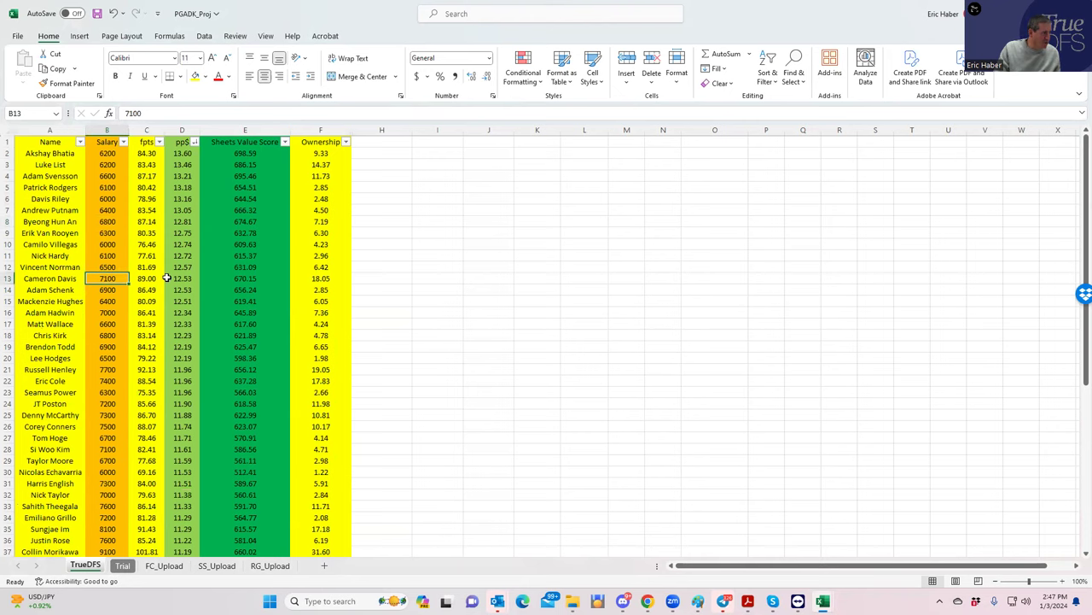
scroll(111, 349, "down", 2)
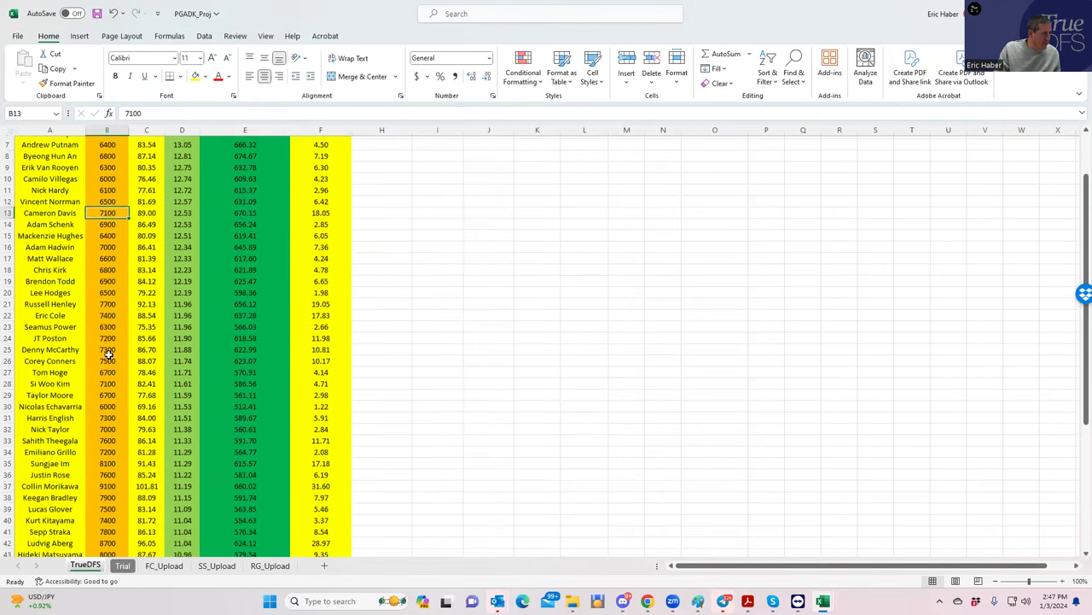
scroll(109, 355, "down", 1)
left_click(109, 450)
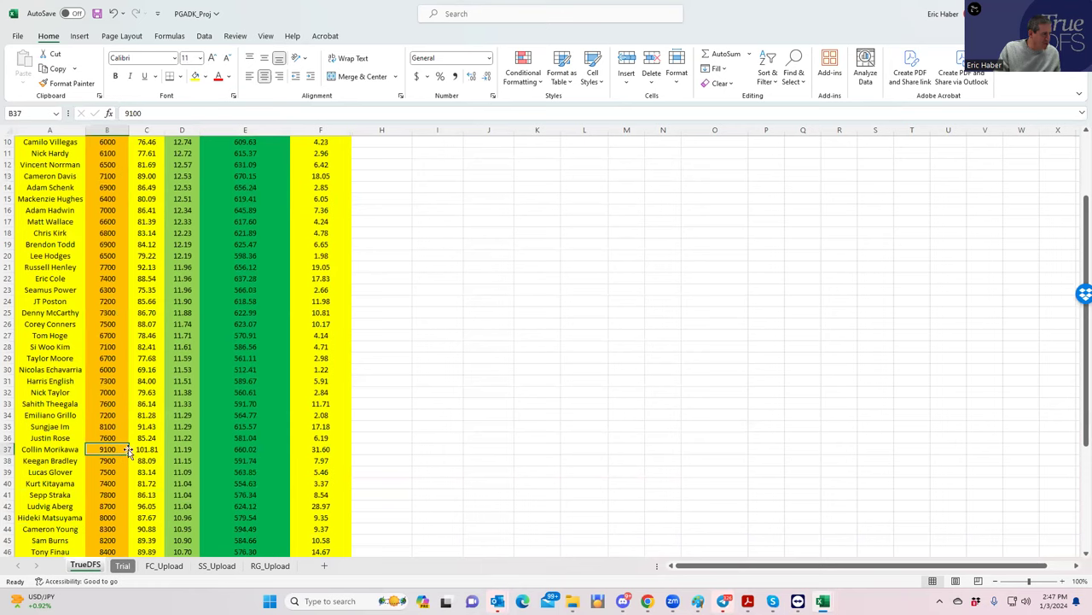
scroll(500, 448, "down", 4)
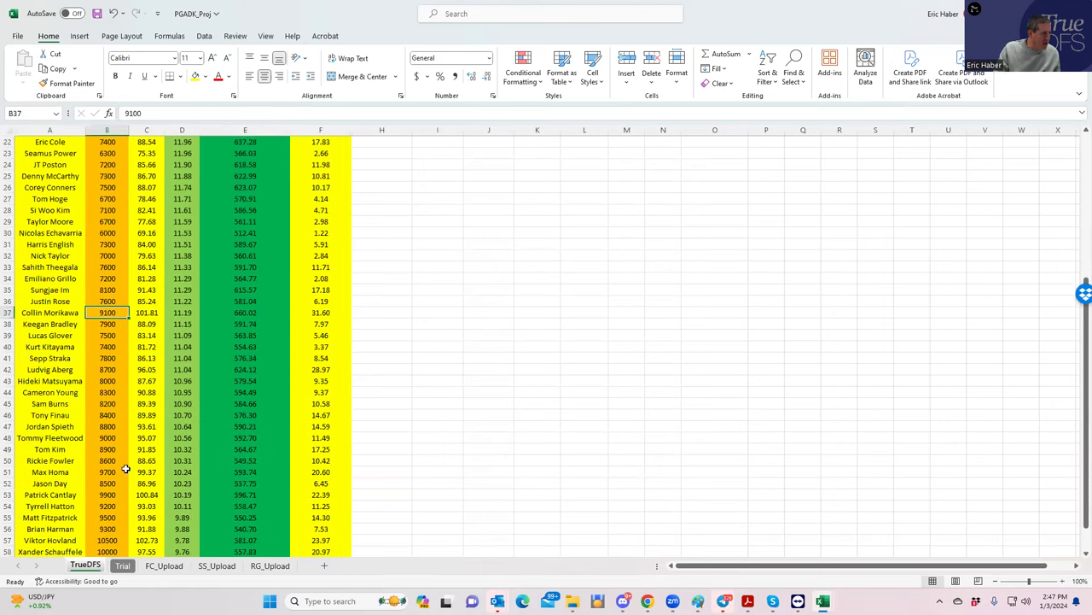
left_click(147, 312)
left_click(245, 313)
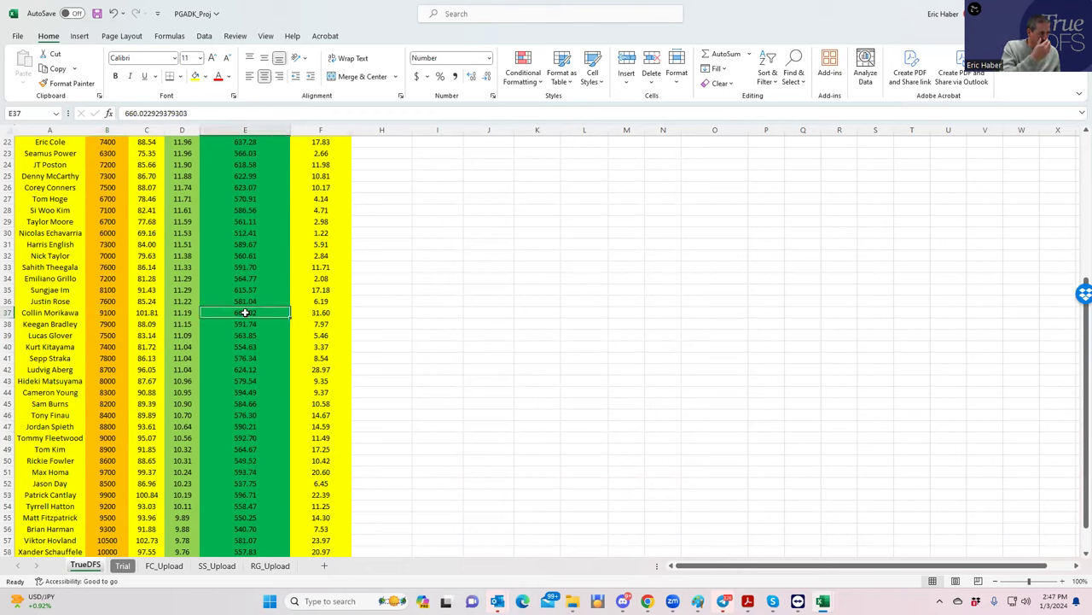
- Switch to the DraftKings My Lineups page and filter the upcoming lineups to show only golf
left_click(109, 315)
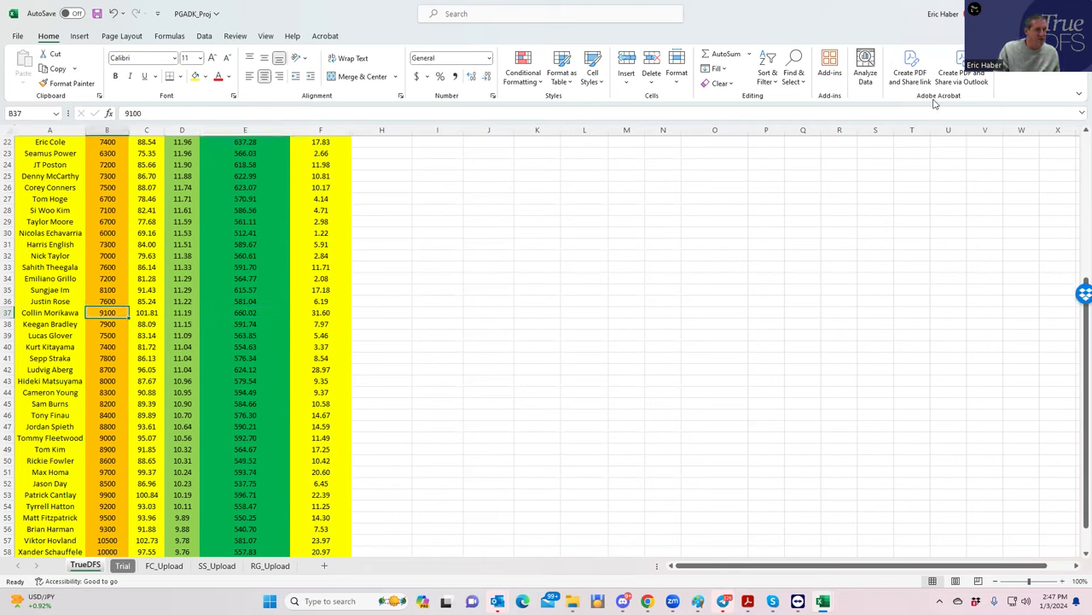
left_click(647, 601)
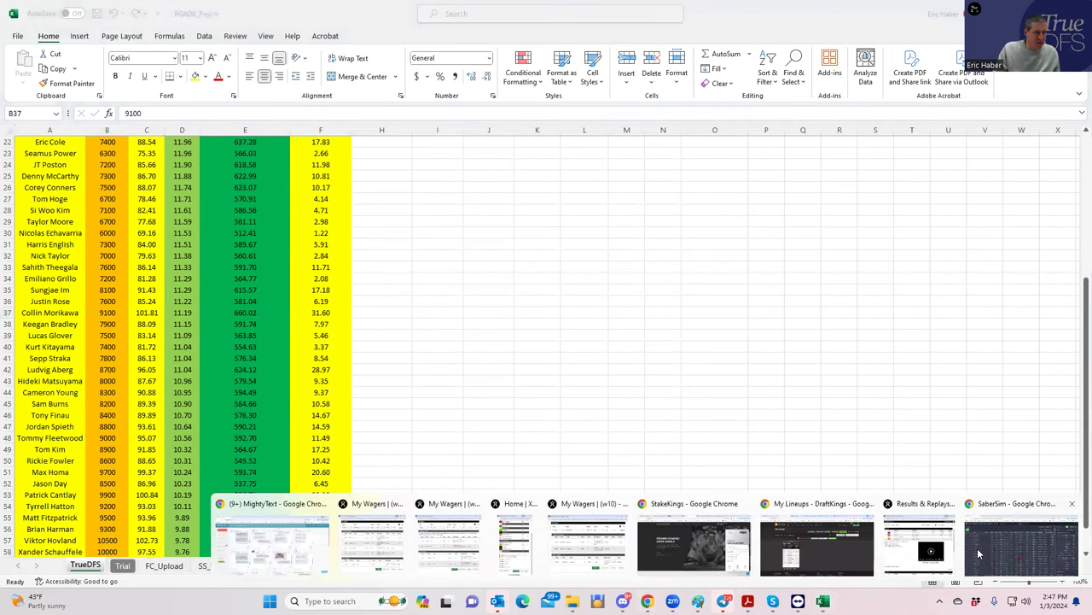
left_click(817, 538)
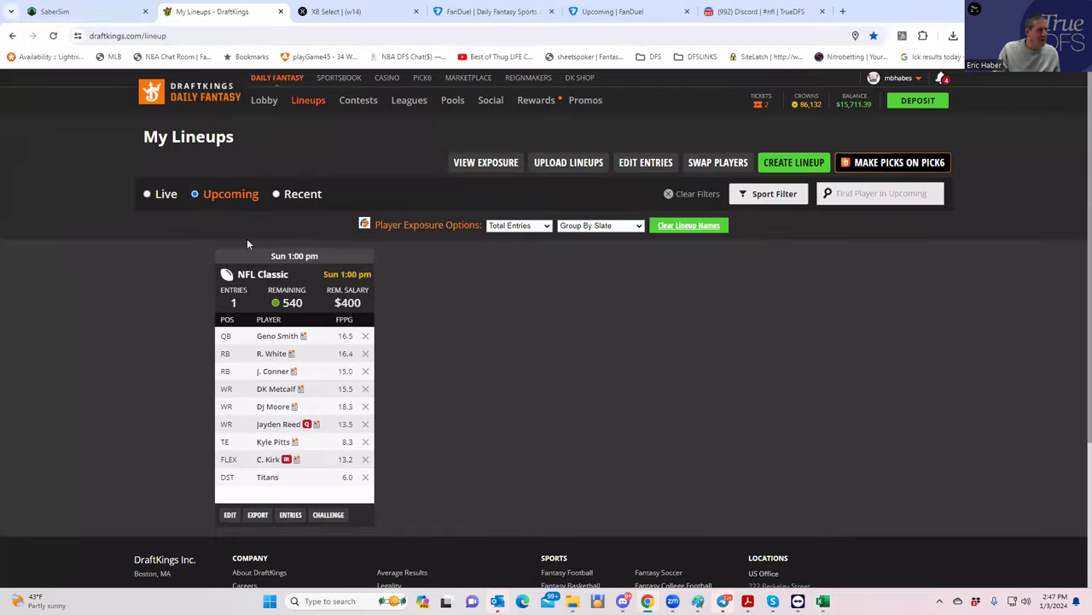
left_click(778, 198)
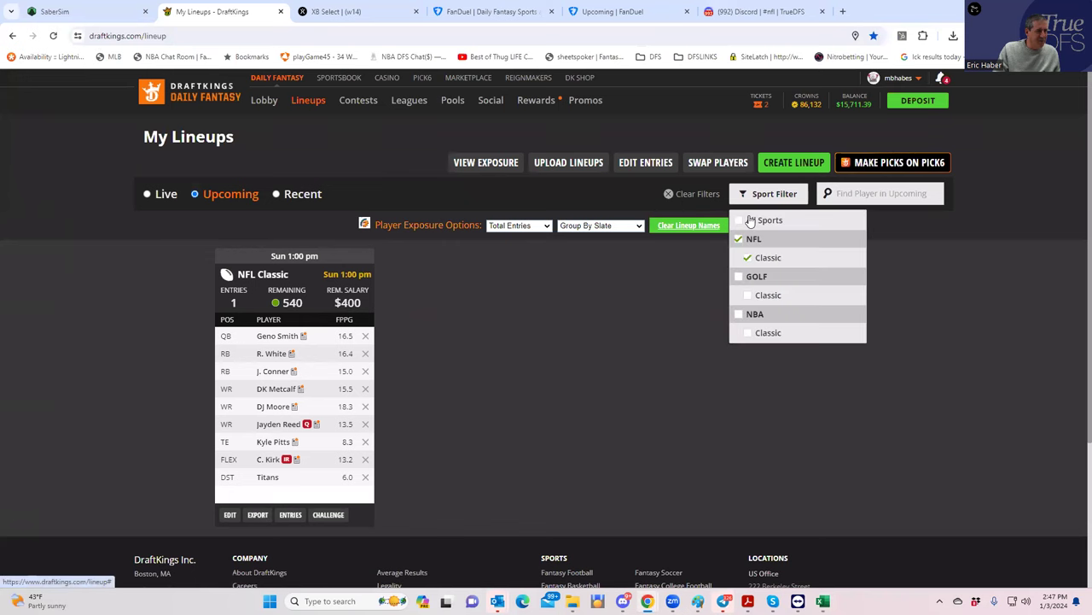
left_click(741, 225)
left_click(742, 223)
left_click(741, 224)
left_click(740, 277)
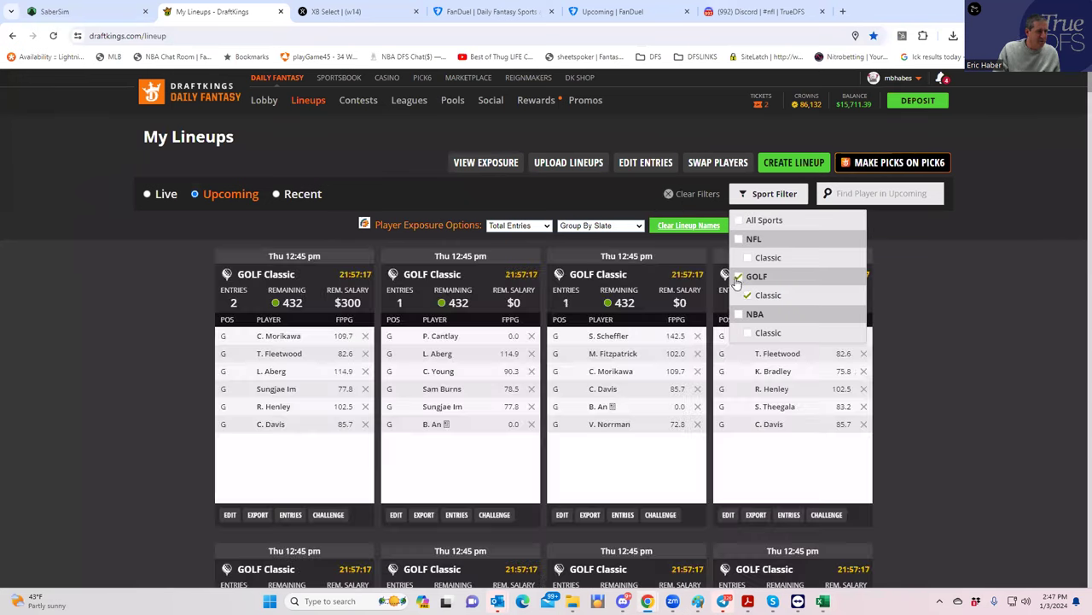
- Open the first GOLF Classic lineup for editing, clearing all its golfers, and add C. Morikawa as the first pick
left_click(230, 514)
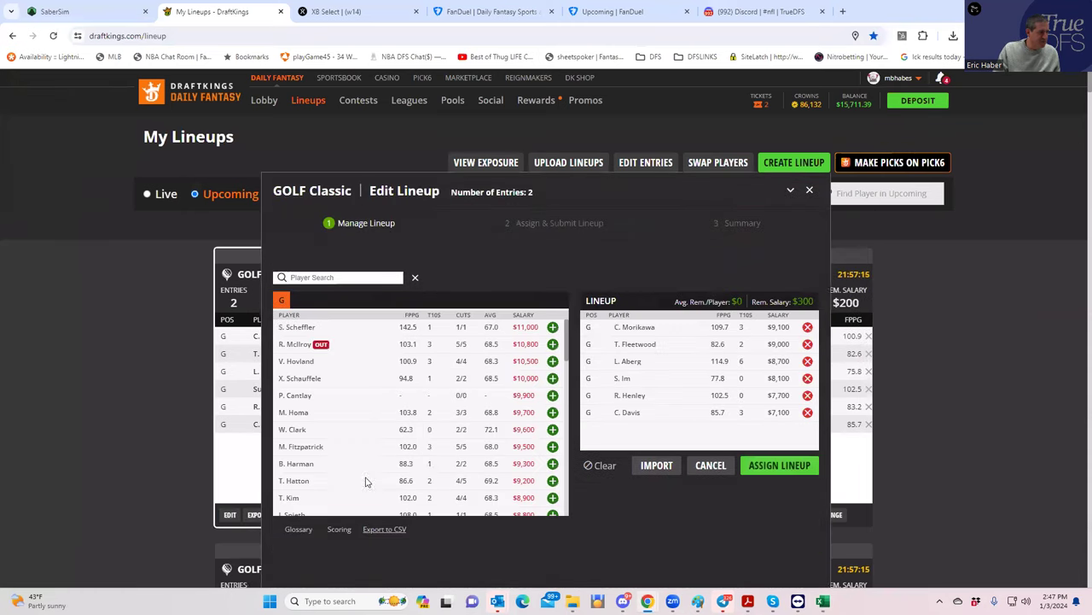
left_click(600, 403)
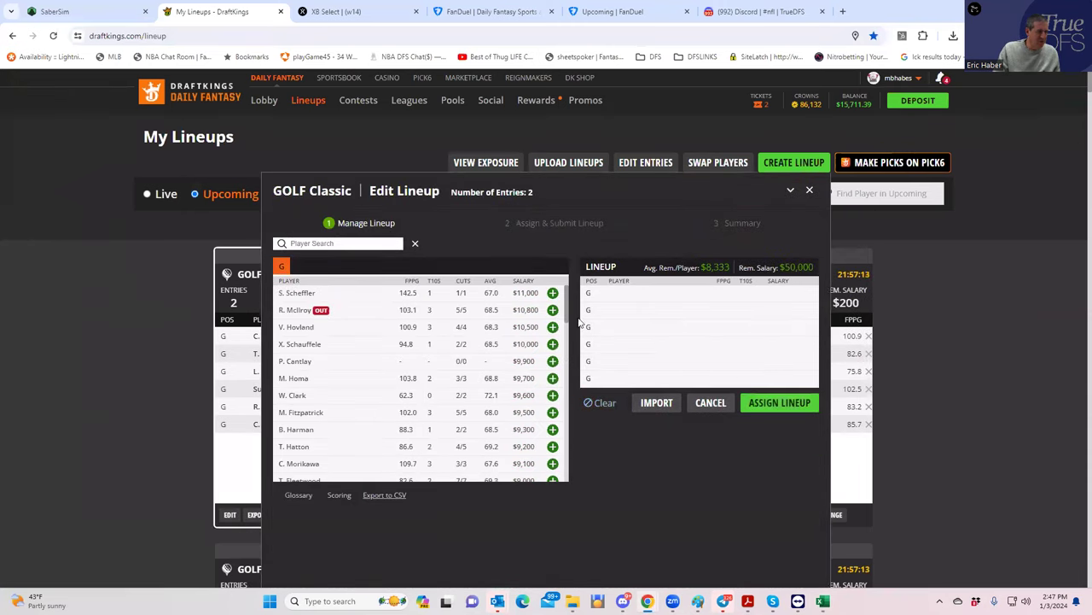
left_click(308, 243)
type("COLIN")
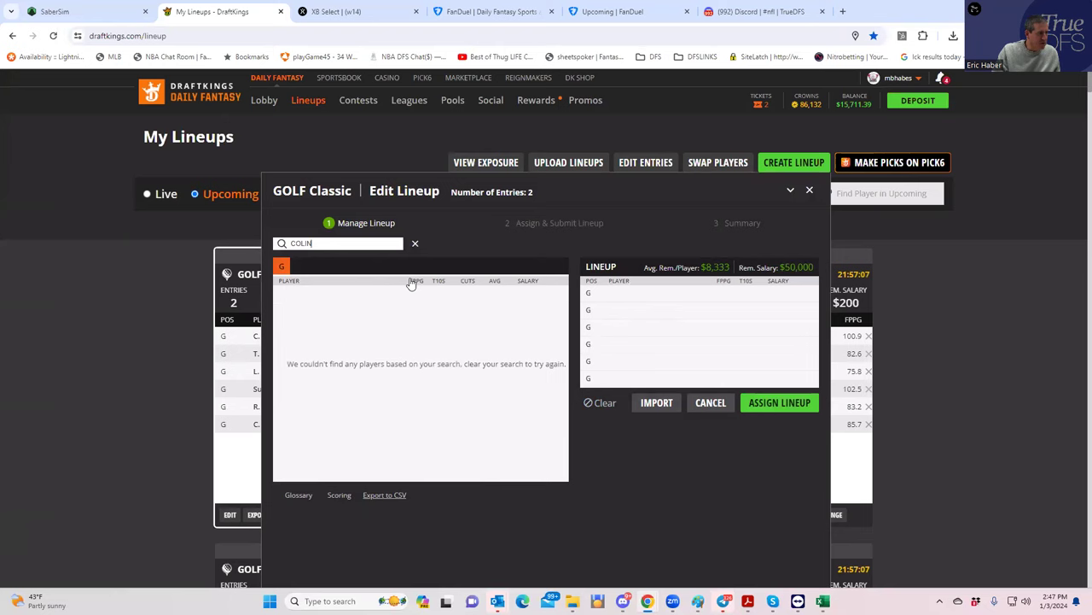
left_click(416, 244)
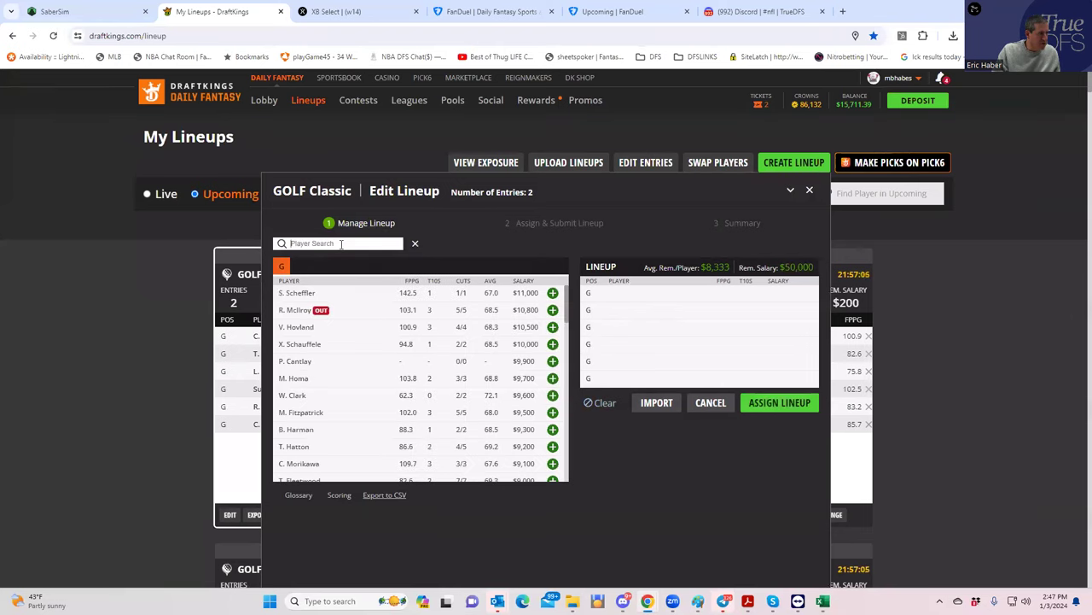
type("MO")
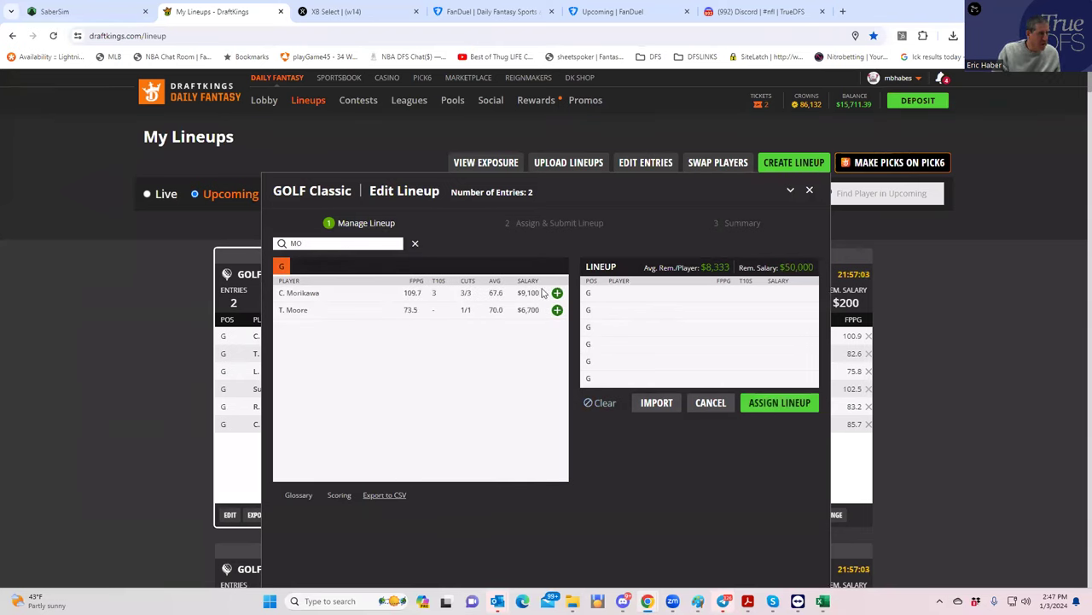
left_click(558, 294)
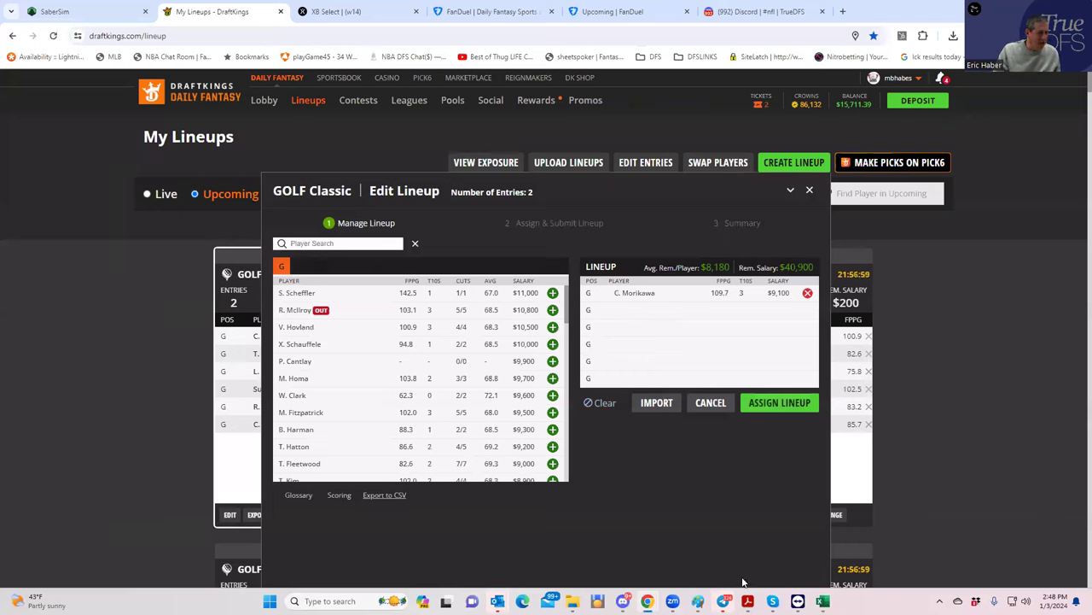
- Check Sungjae Im's salary in the PGADK_Proj workbook and add S. Im to the DraftKings golf lineup
mouse_move(823, 601)
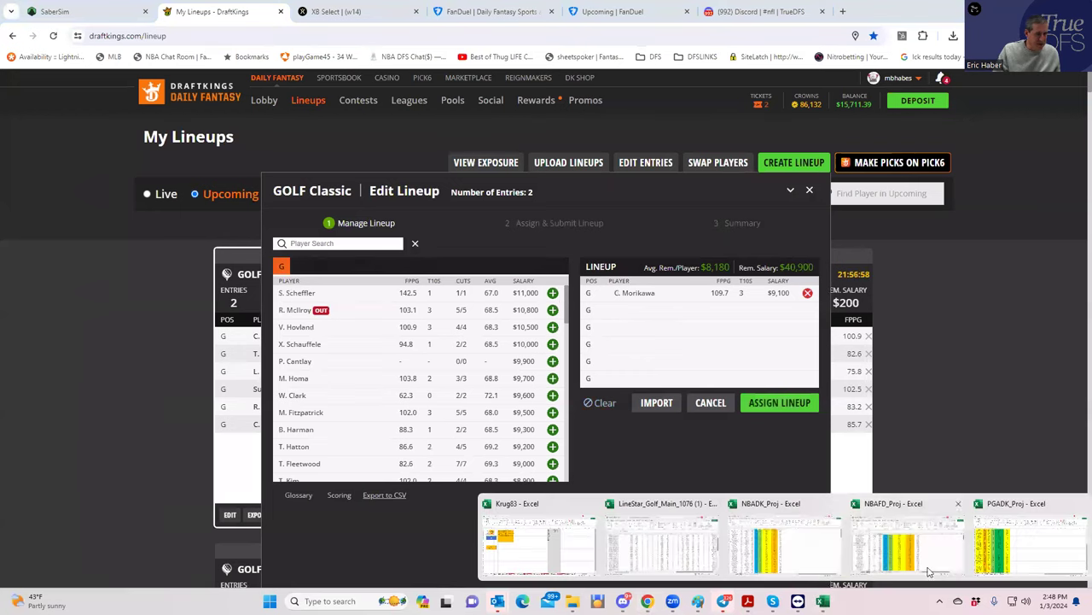
left_click(992, 555)
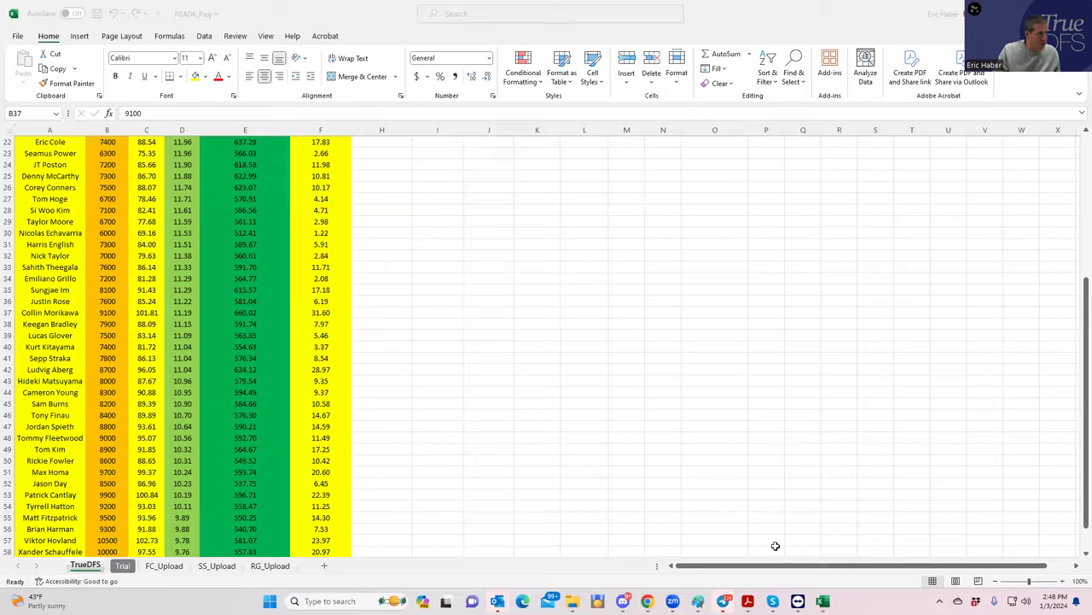
left_click(100, 290)
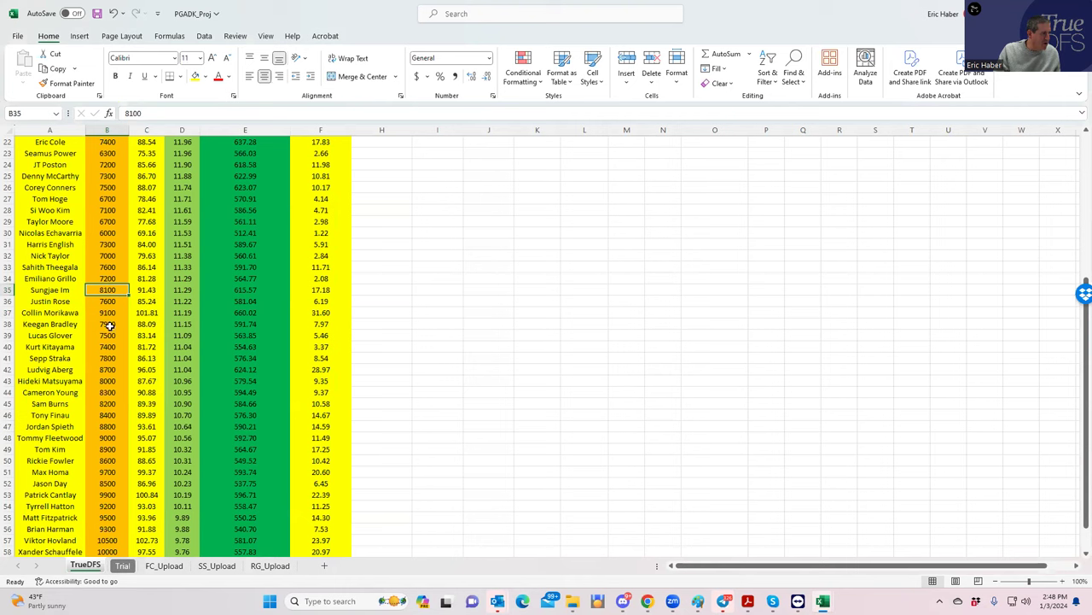
double_click(358, 18)
left_click(295, 242)
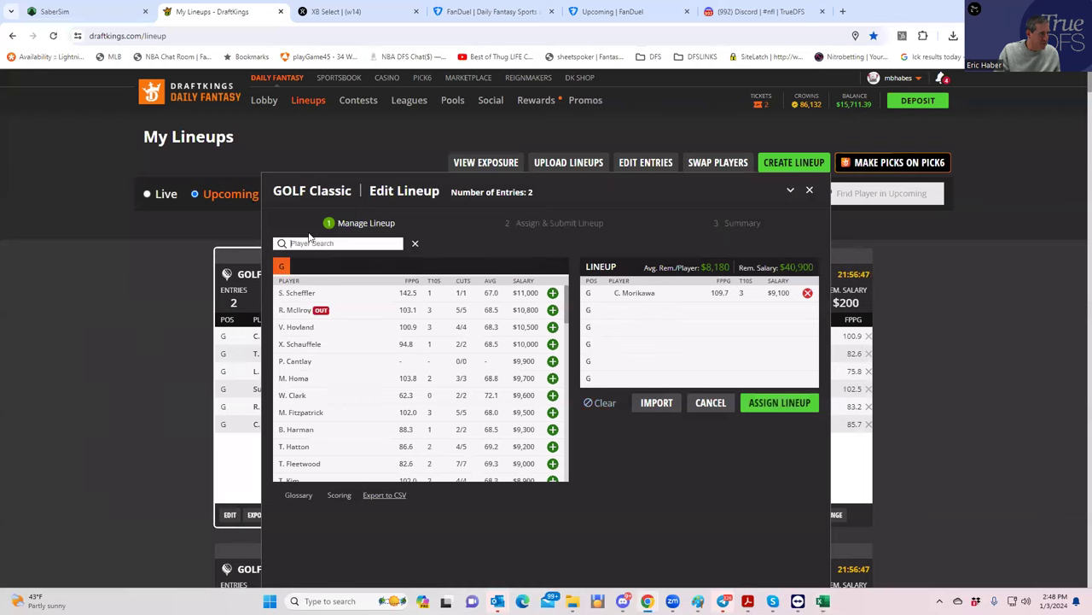
type("im")
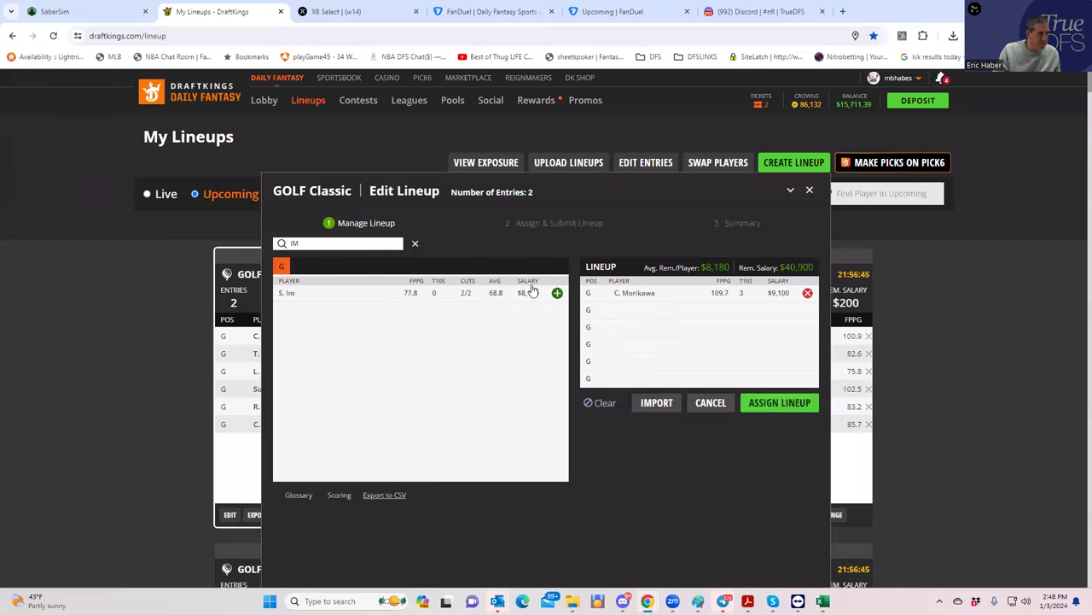
left_click(556, 293)
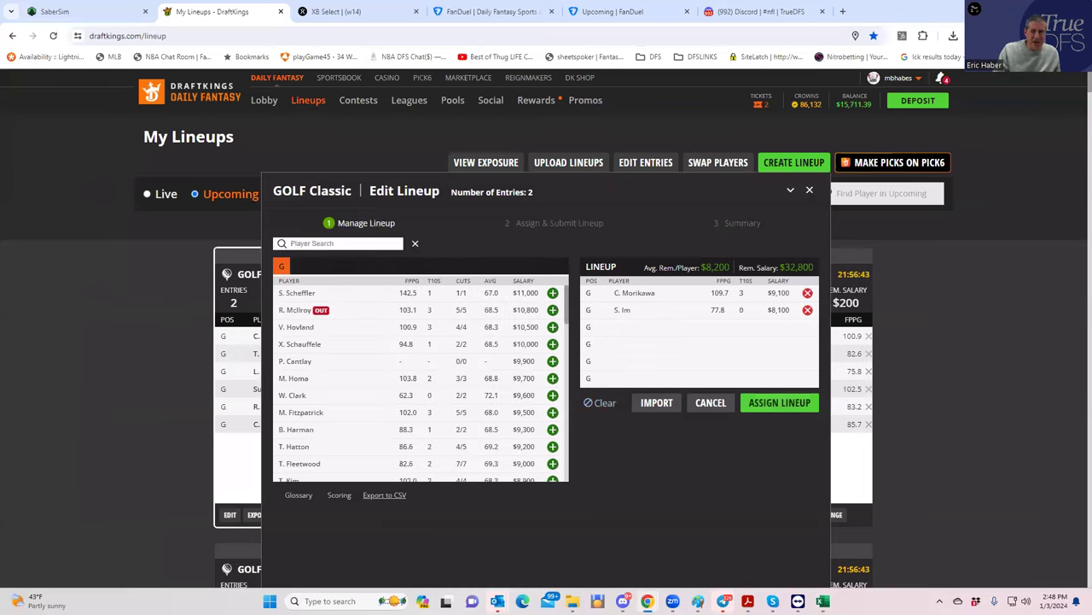
- Compare the salaries of Aberg, Morikawa, Bradley and Im in PGADK_Proj, and add L. Aberg to the DraftKings lineup
key("alt+Tab")
key("super+Up")
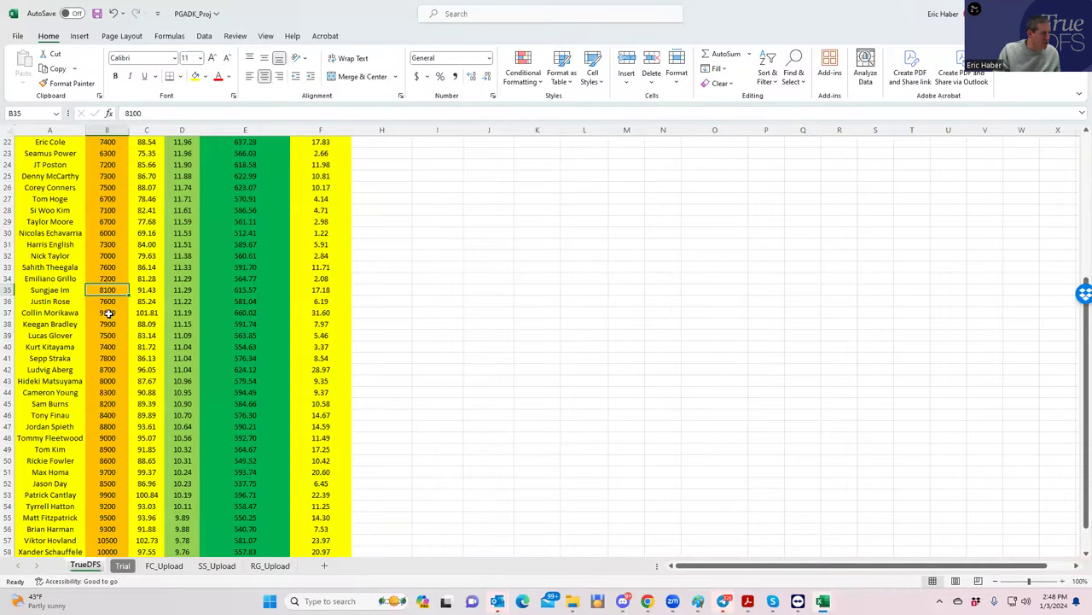
left_click(111, 369)
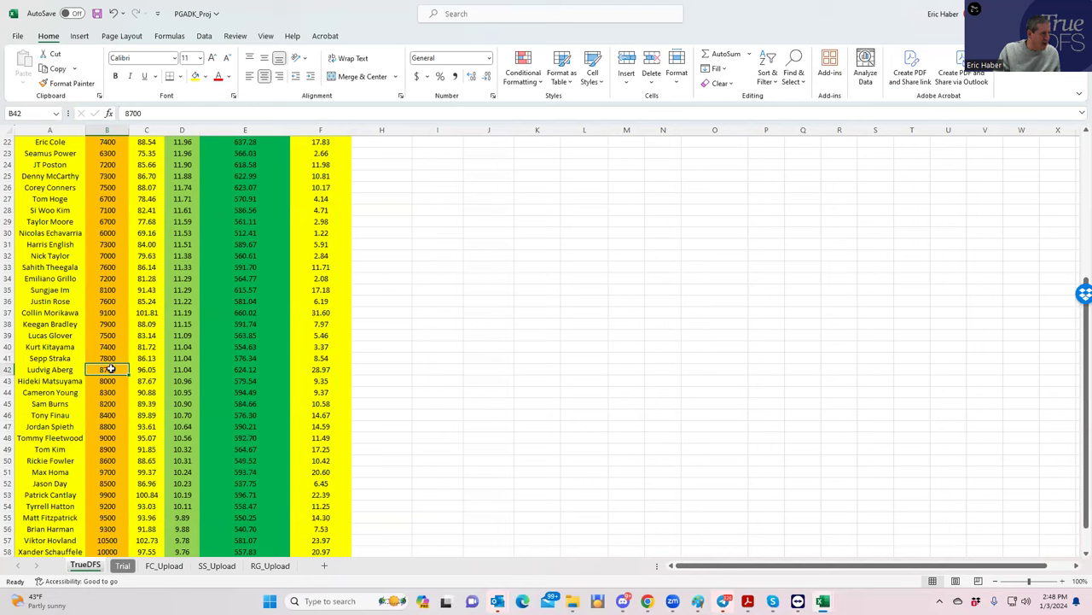
left_click(111, 311)
left_click(113, 326)
left_click(114, 290)
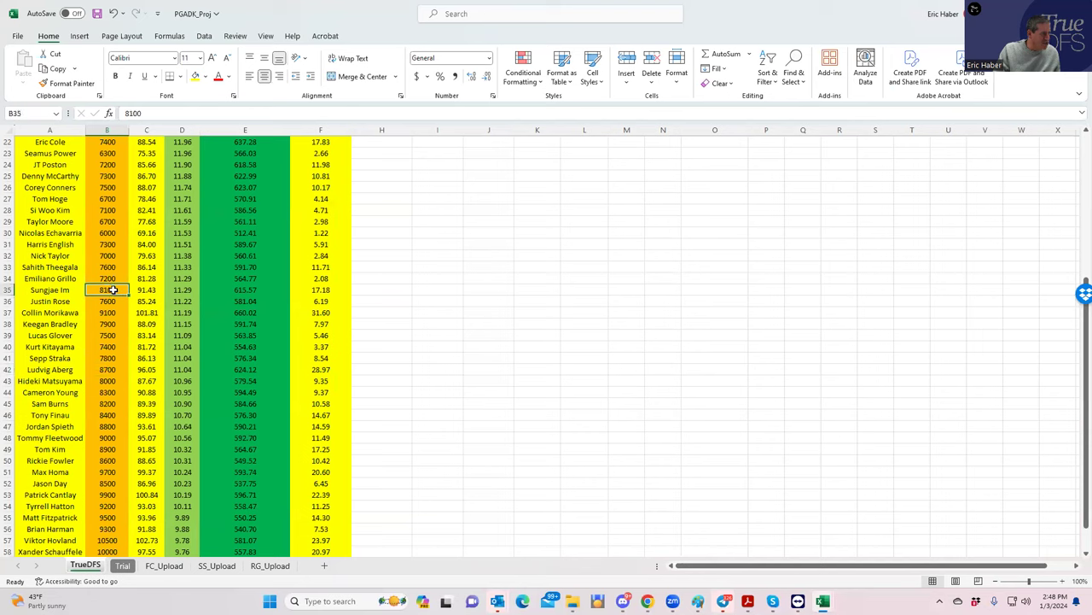
left_click(107, 370)
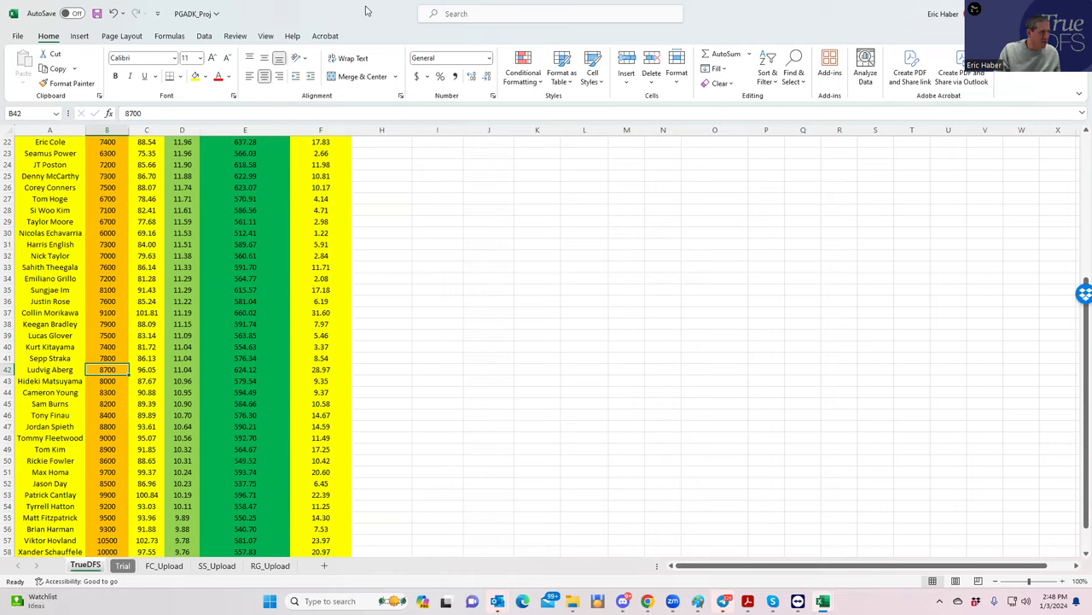
key("alt+Tab")
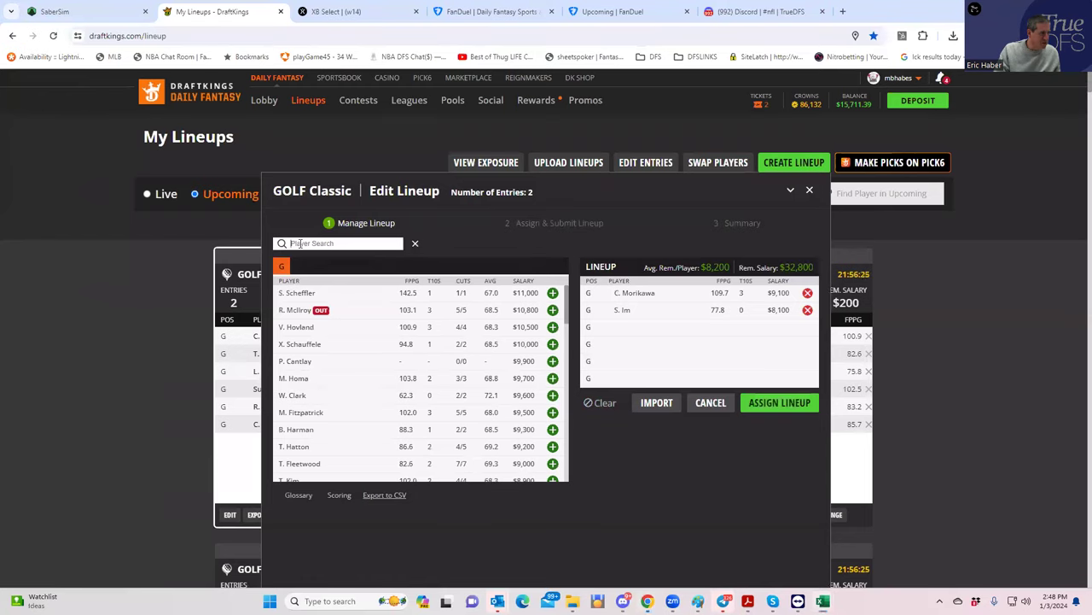
type("ABERG")
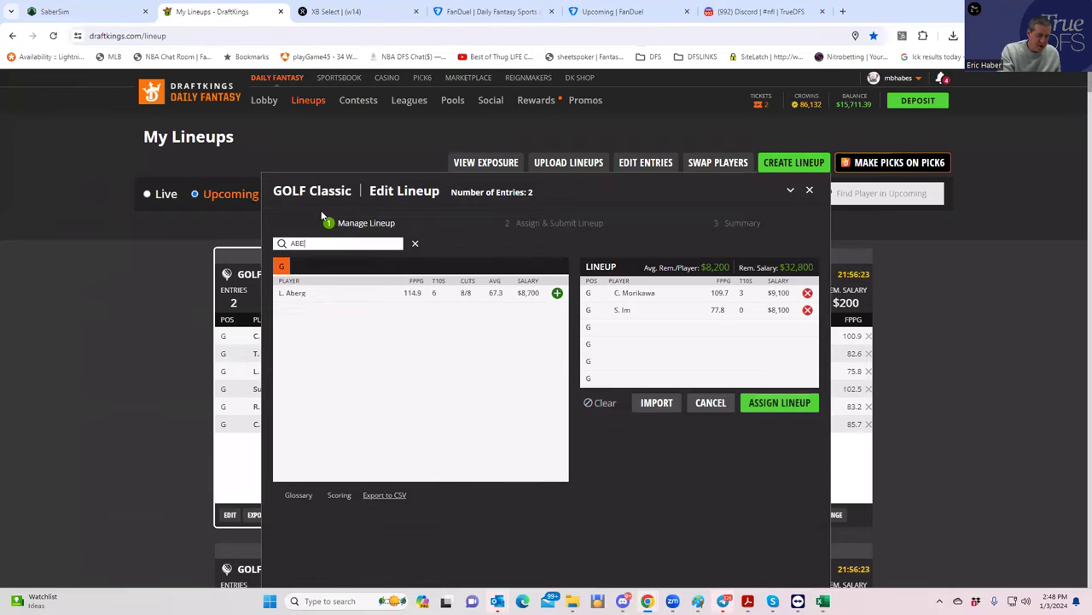
left_click(557, 292)
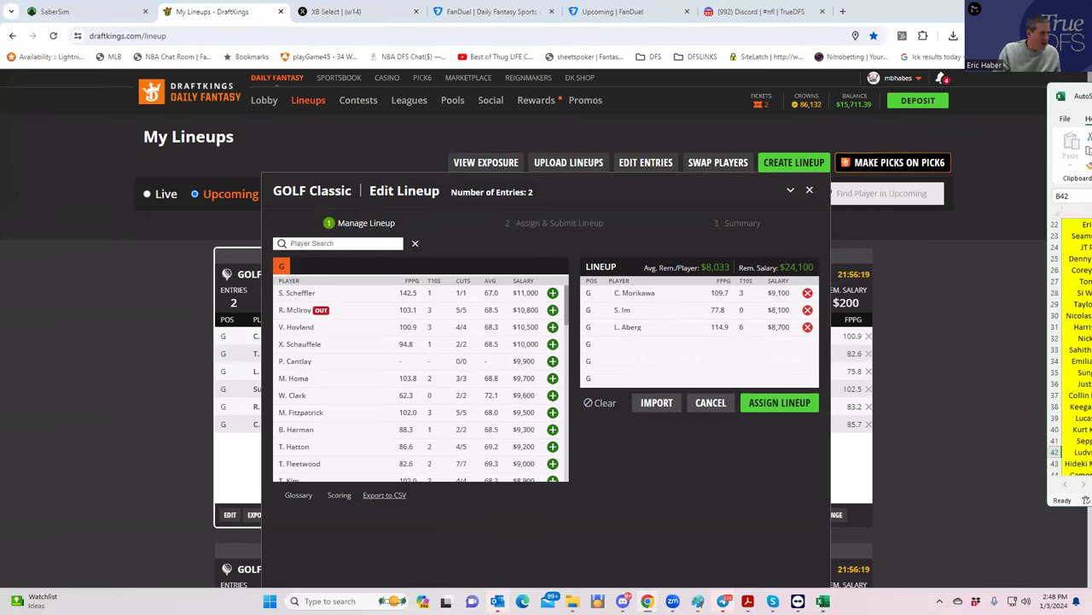
- Review the pp$ ranking in PGADK_Proj down to Viktor Hovland's salary and add V. Hovland to the DraftKings lineup
key("alt+Tab")
scroll(559, 401, "down", 2)
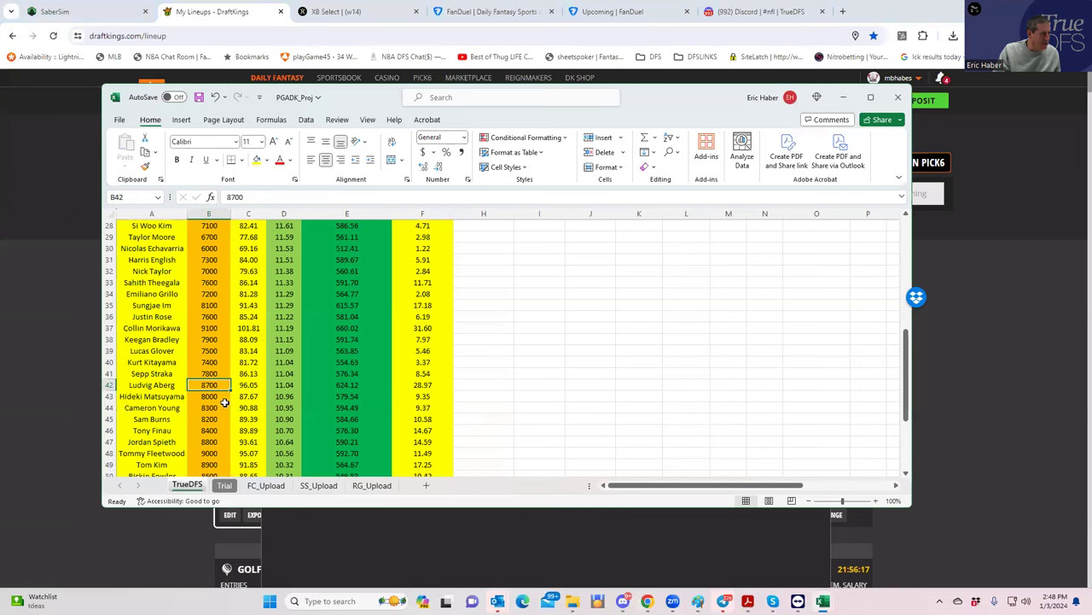
scroll(446, 341, "up", 9)
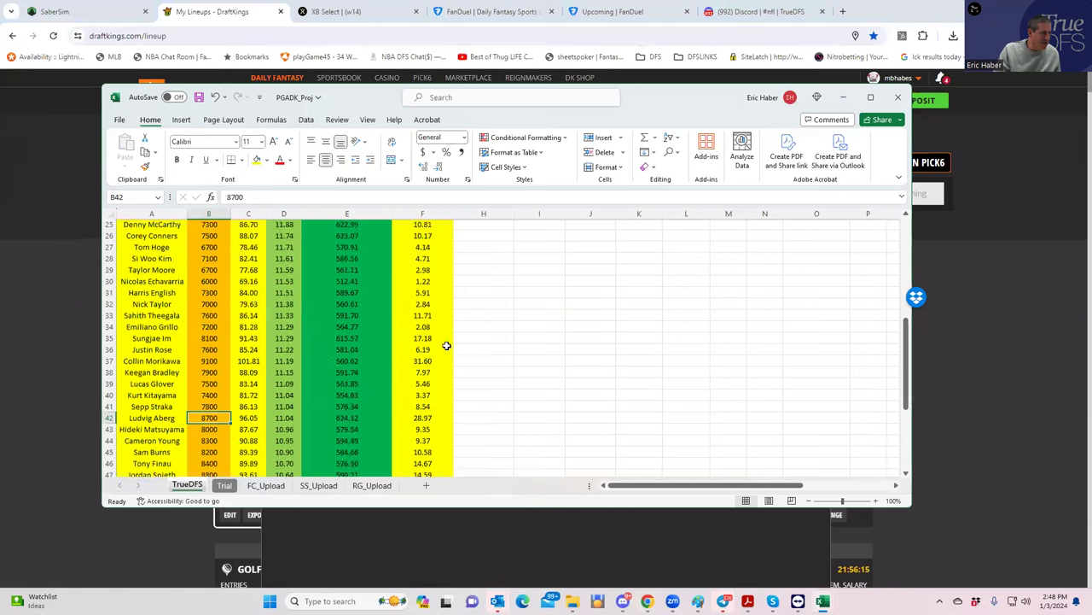
scroll(512, 358, "down", 8)
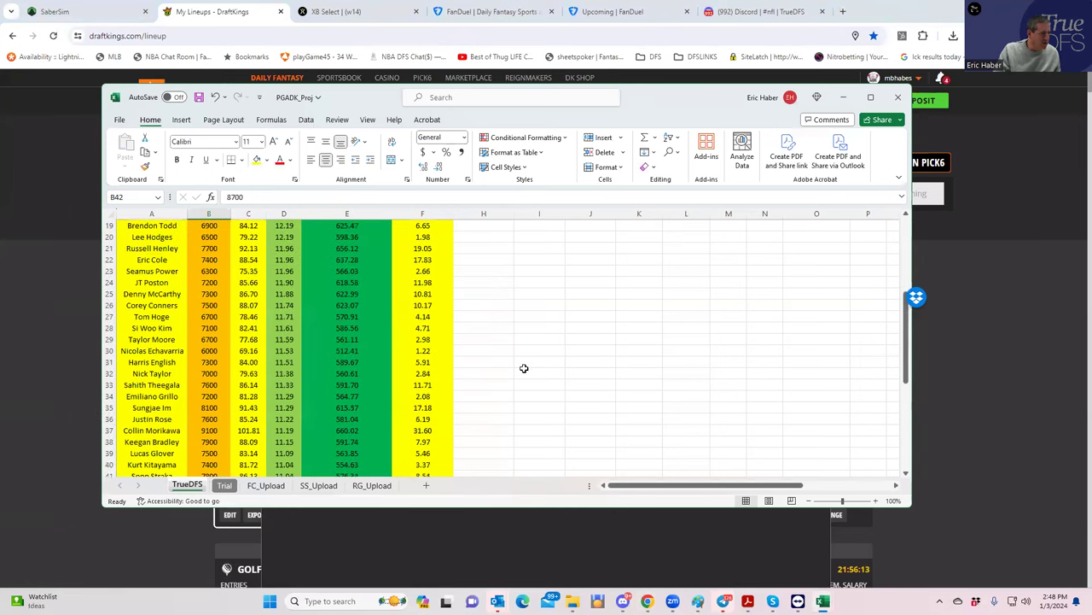
scroll(243, 410, "down", 2)
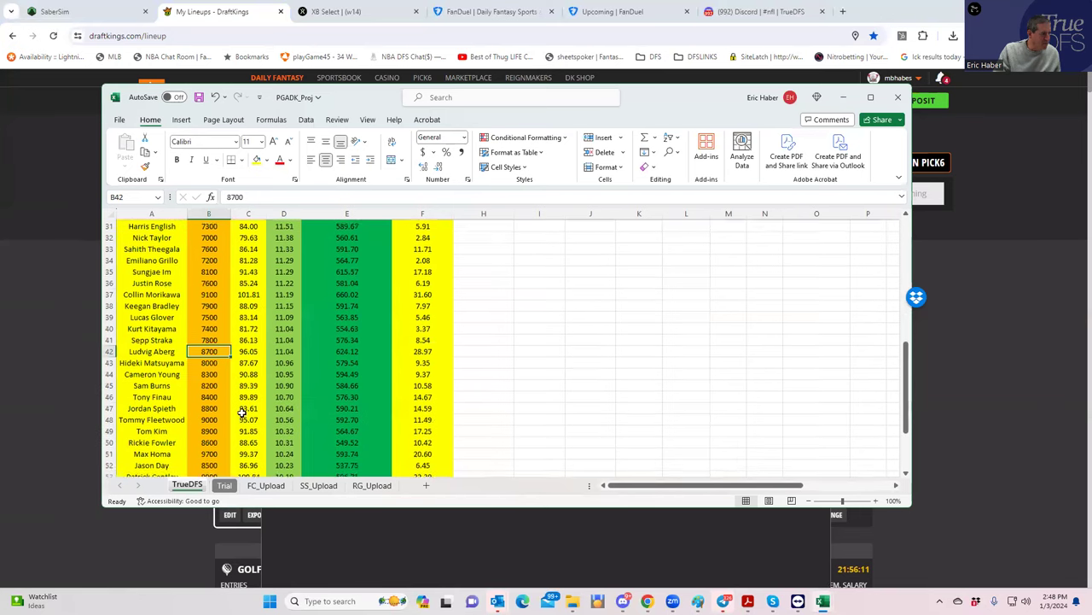
scroll(239, 417, "down", 1)
scroll(237, 418, "down", 2)
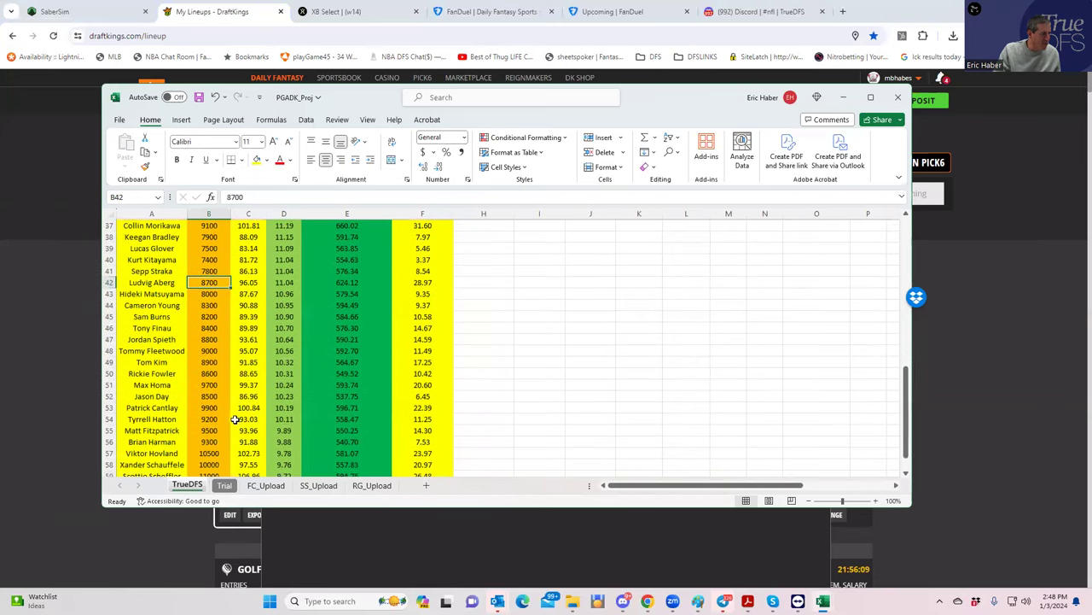
left_click(213, 419)
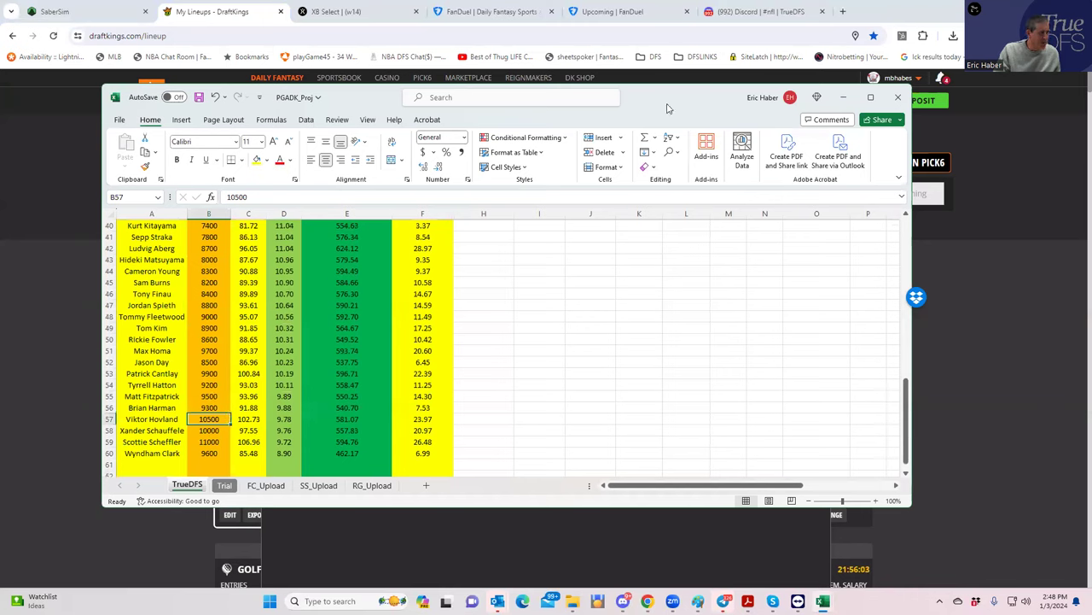
left_click_drag(668, 109, 1091, 135)
left_click(553, 328)
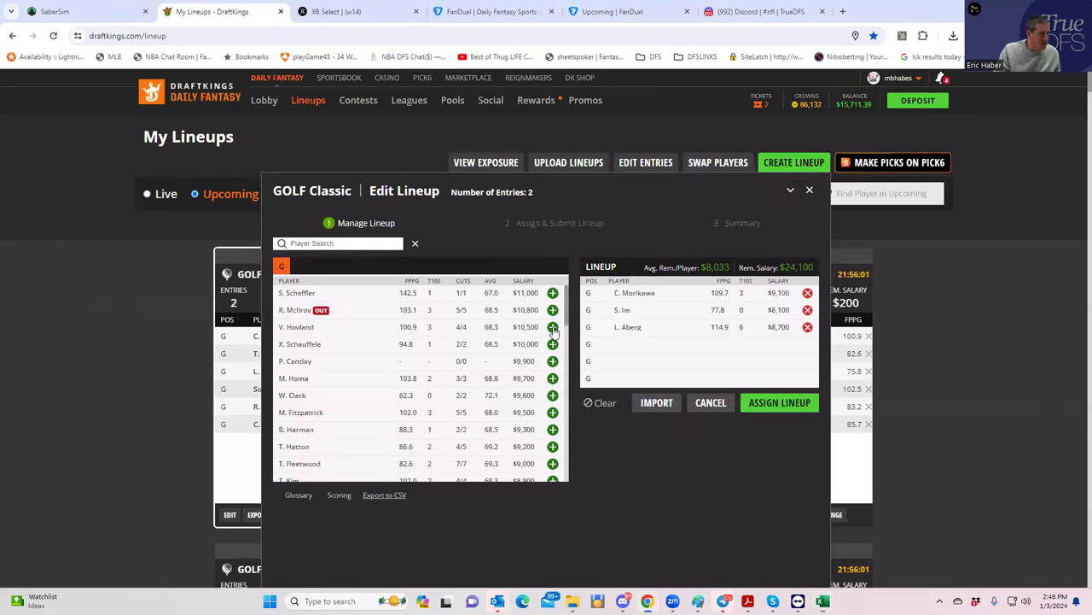
- Review the highest pp$ golfers in PGADK_Proj and add A. Bhatia to the DraftKings lineup
key("alt+Tab")
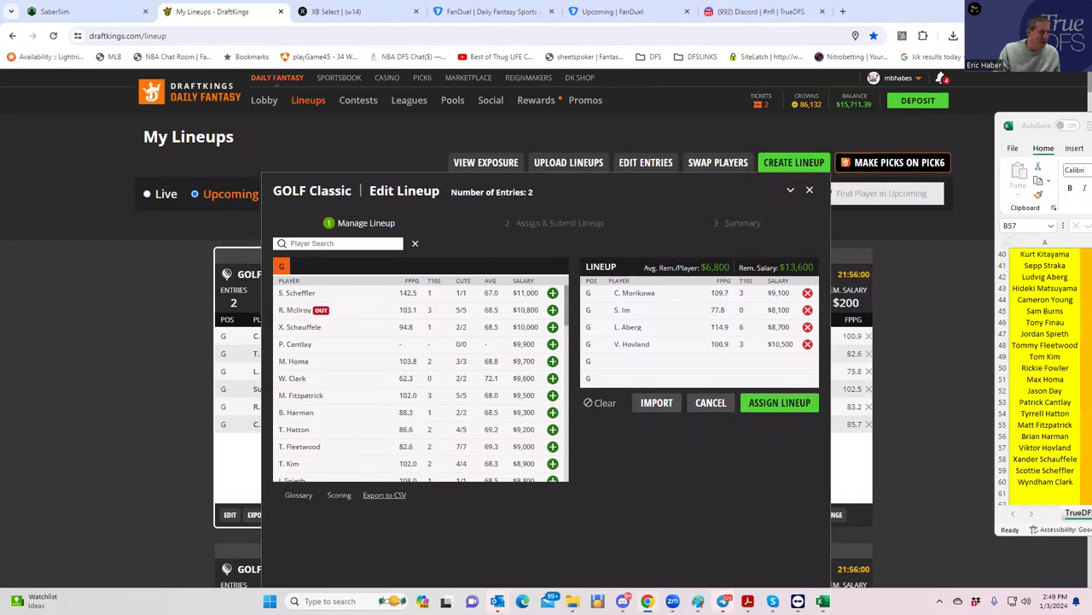
left_click_drag(1091, 128, 171, 130)
scroll(714, 297, "up", 13)
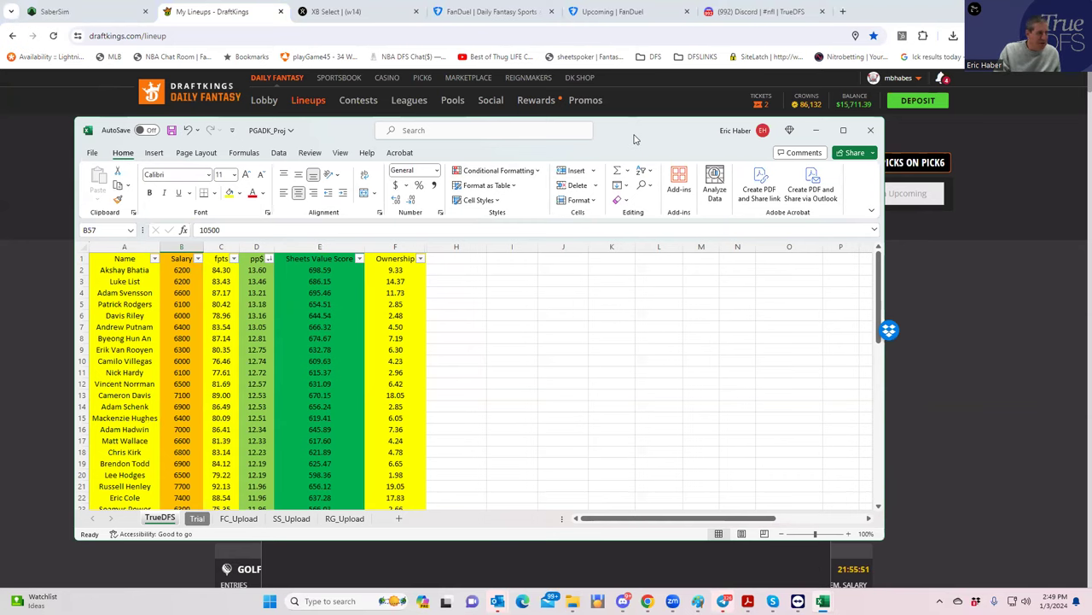
key("alt+Tab")
left_click(298, 245)
type("BA")
key("BackSpace")
key("BackSpace")
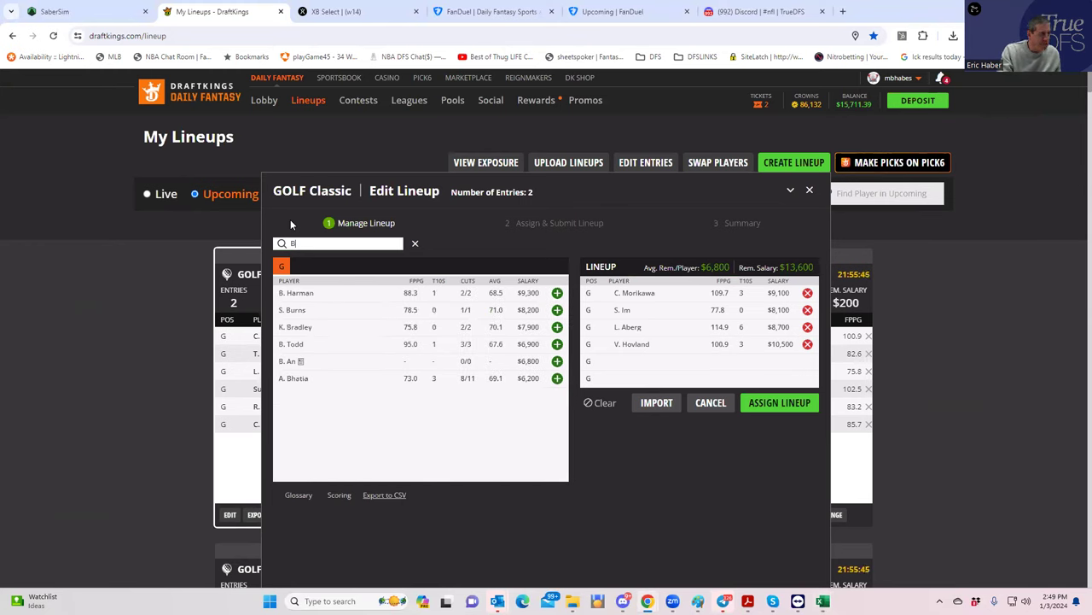
left_click(556, 378)
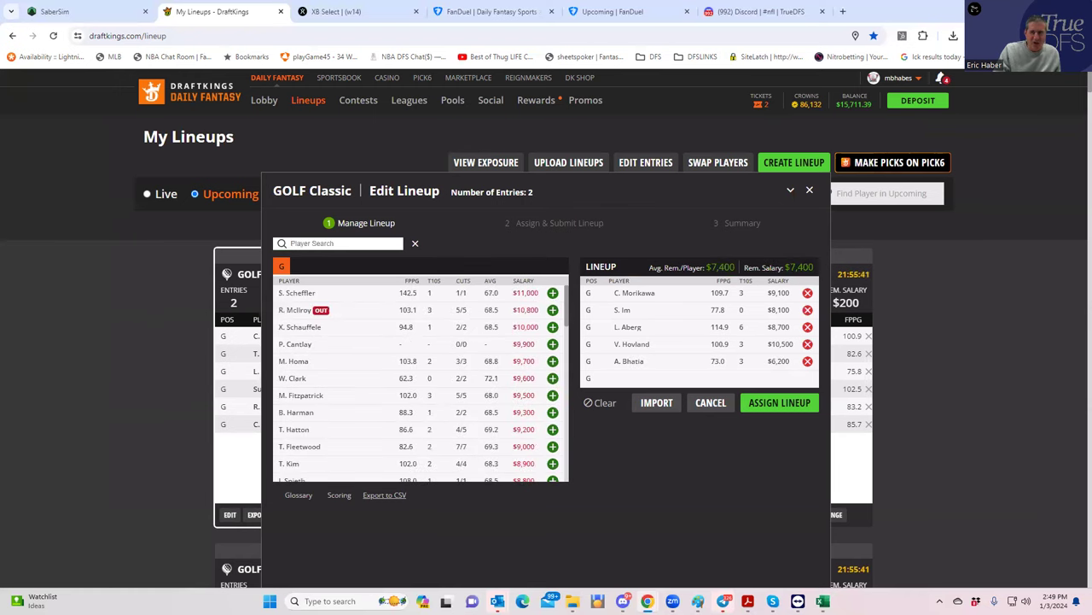
- Check Cameron Davis's salary in the PGADK_Proj workbook and add C. Davis to the DraftKings lineup
key("alt+Tab")
left_click(319, 357)
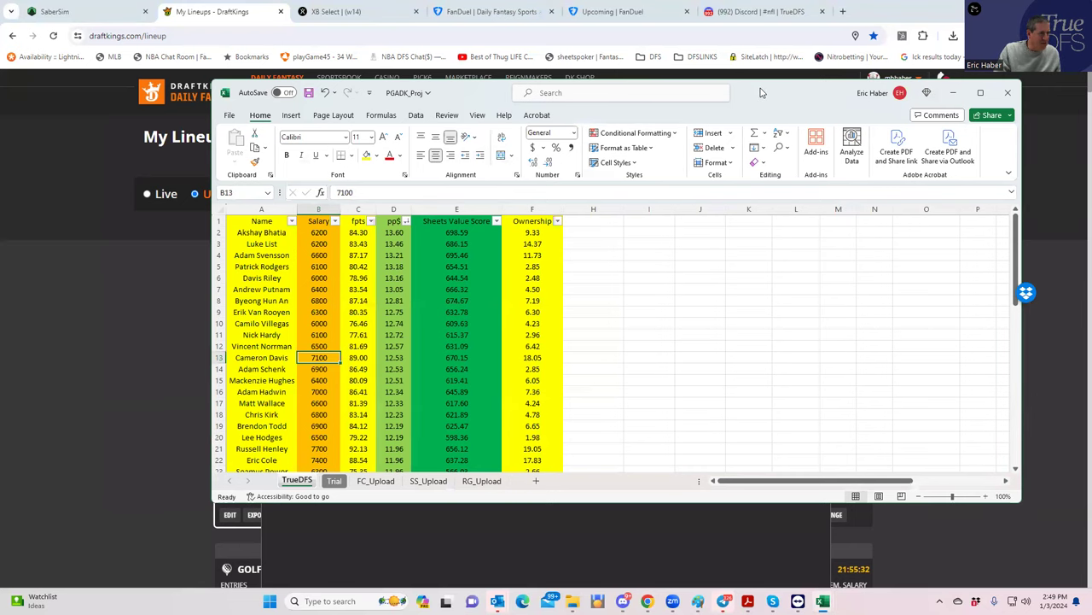
left_click_drag(762, 93, 1091, 94)
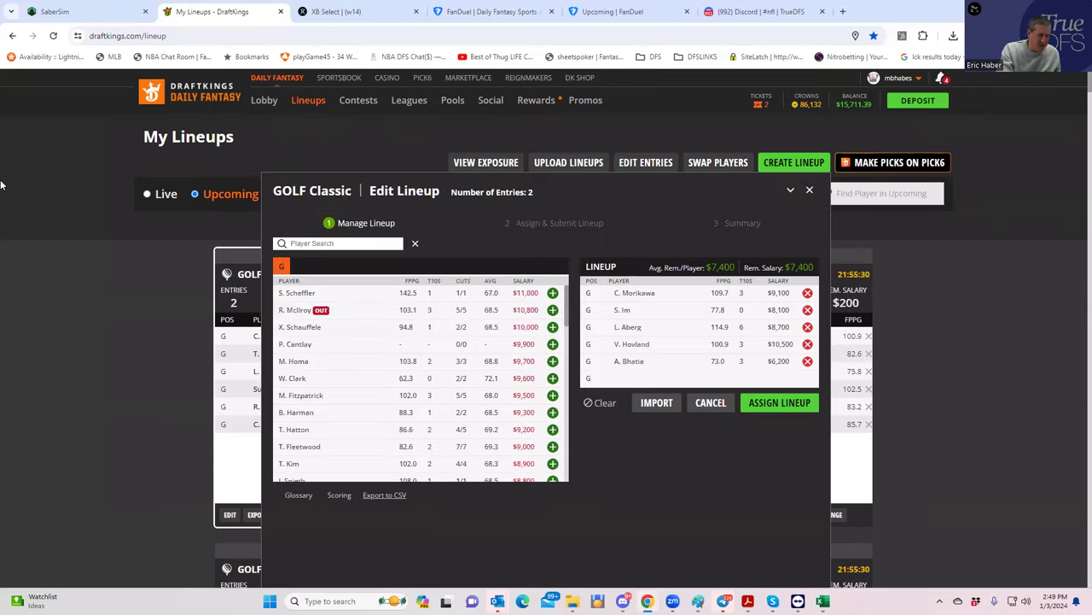
type("VIS")
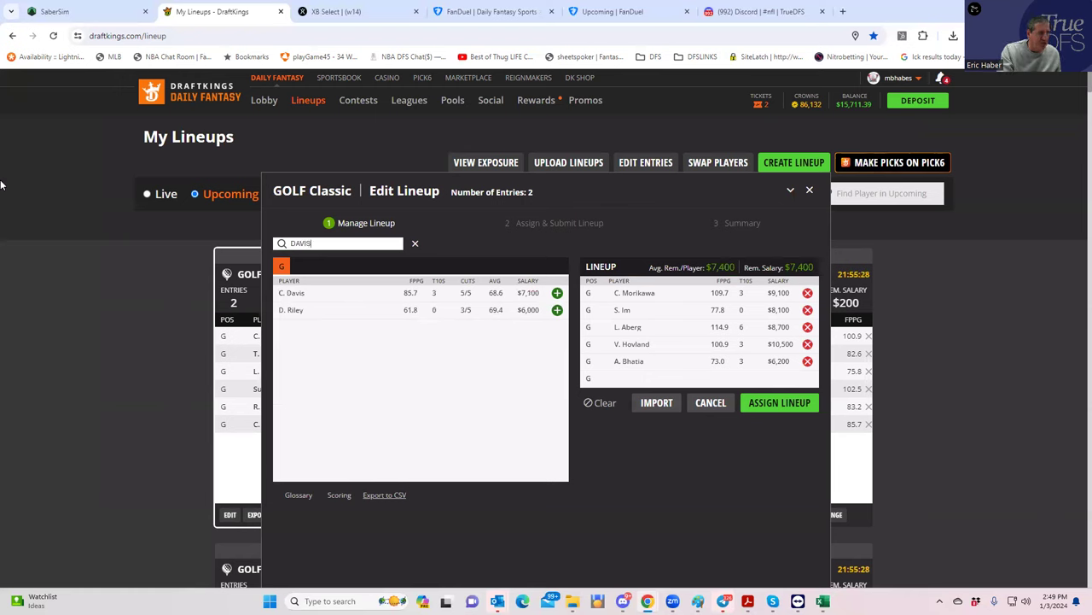
left_click(557, 293)
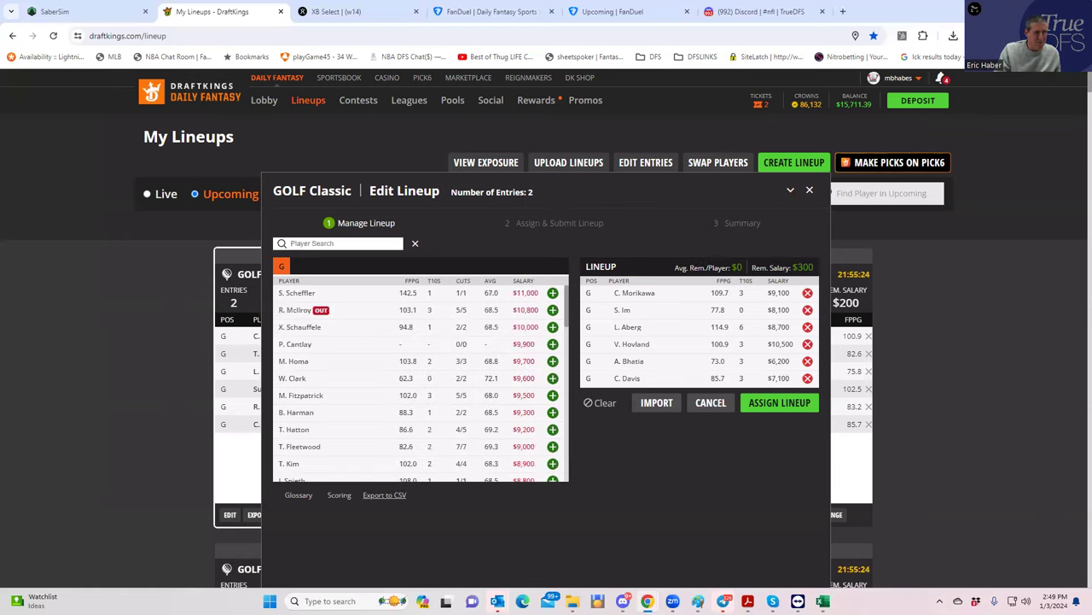
key("alt+Tab")
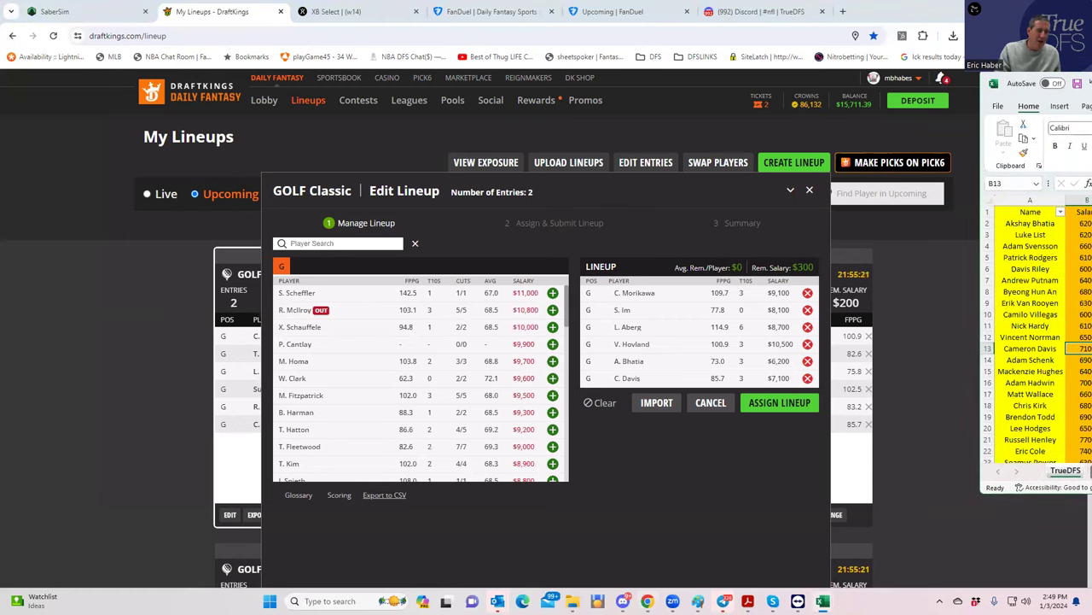
left_click_drag(1091, 86, 717, 107)
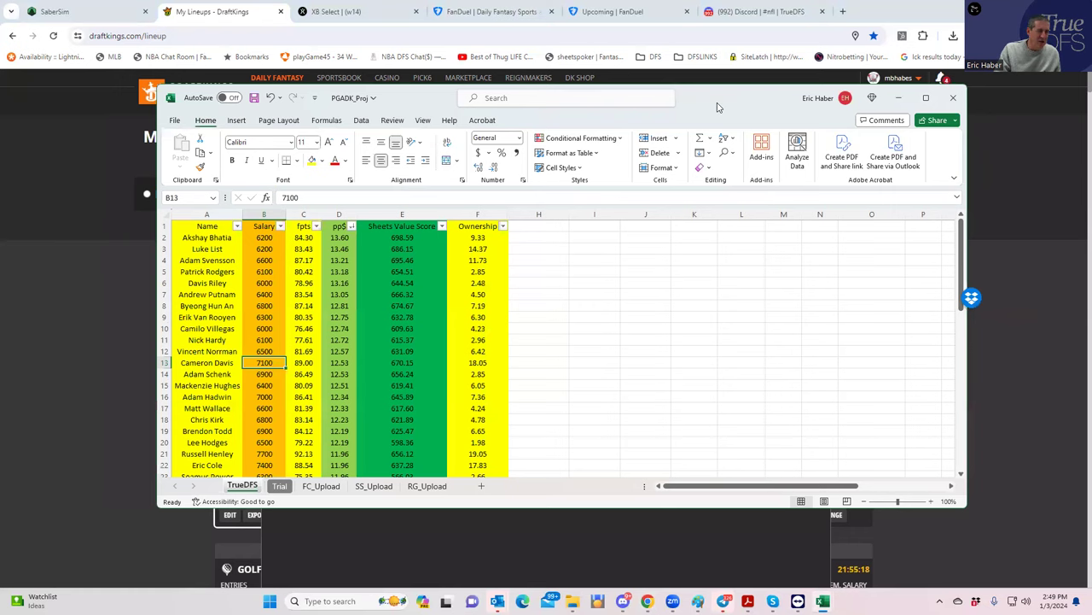
left_click_drag(717, 108, 1091, 145)
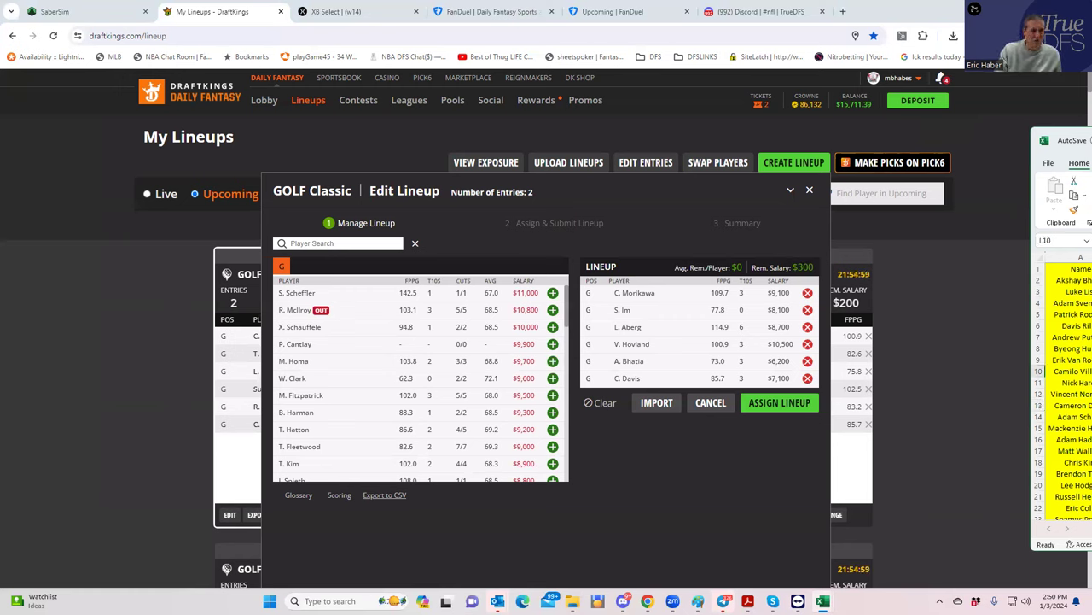
left_click_drag(1091, 146, 634, 108)
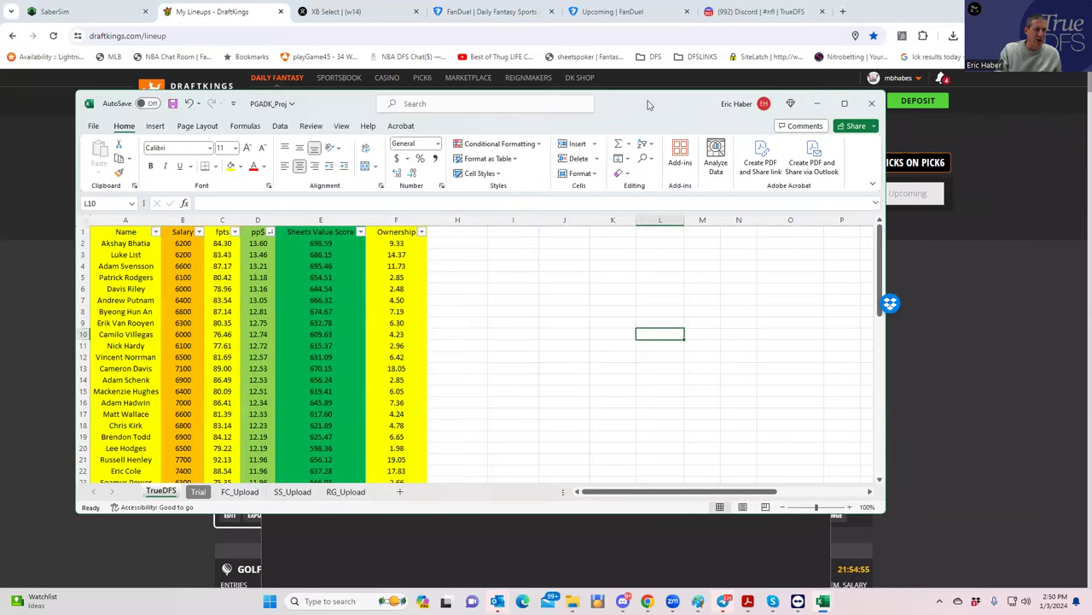
key("alt+Tab")
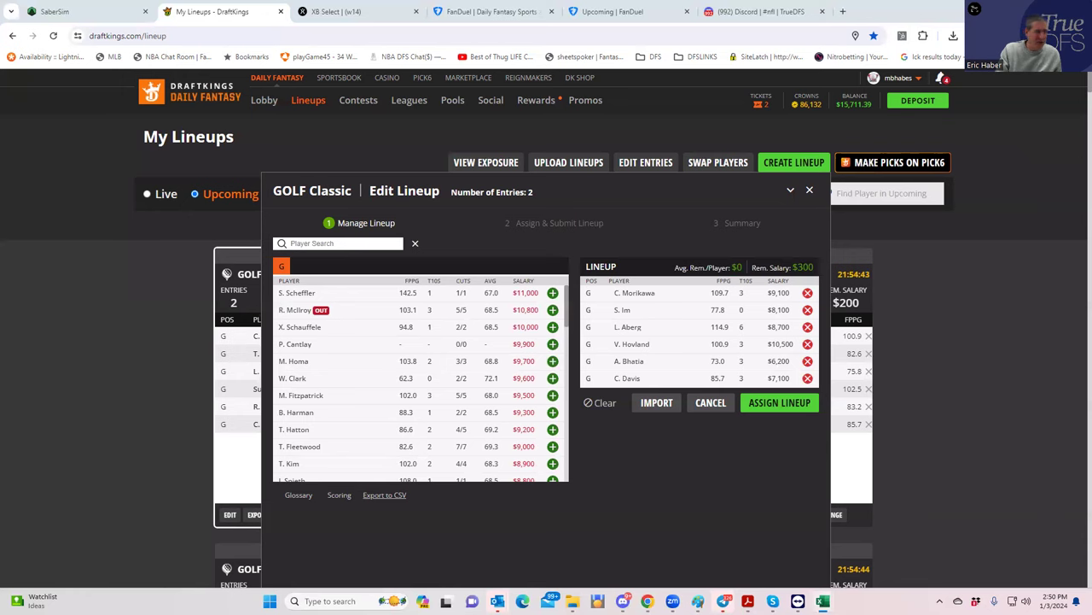
key("alt+Tab")
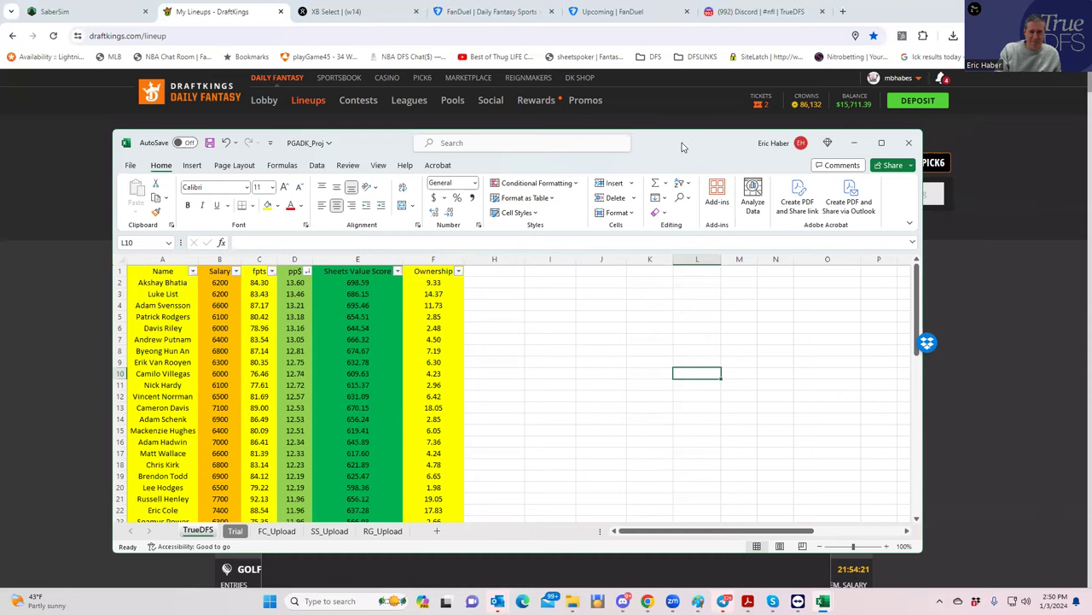
key("alt+Tab")
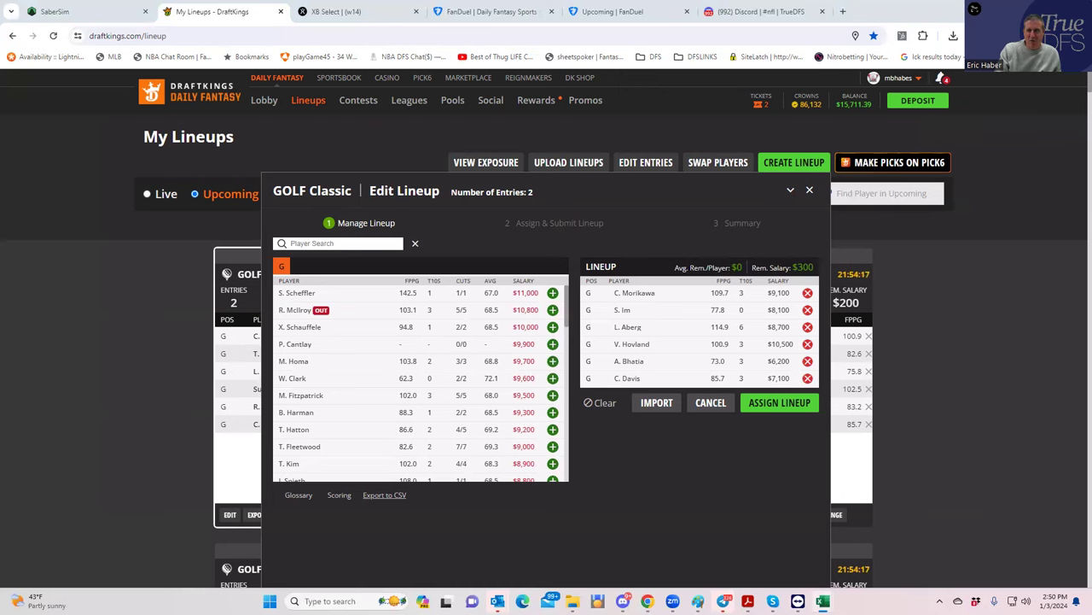
- Maximize the PGADK_Proj workbook and sort the golfers by Ownership from largest to smallest
key("alt+Tab")
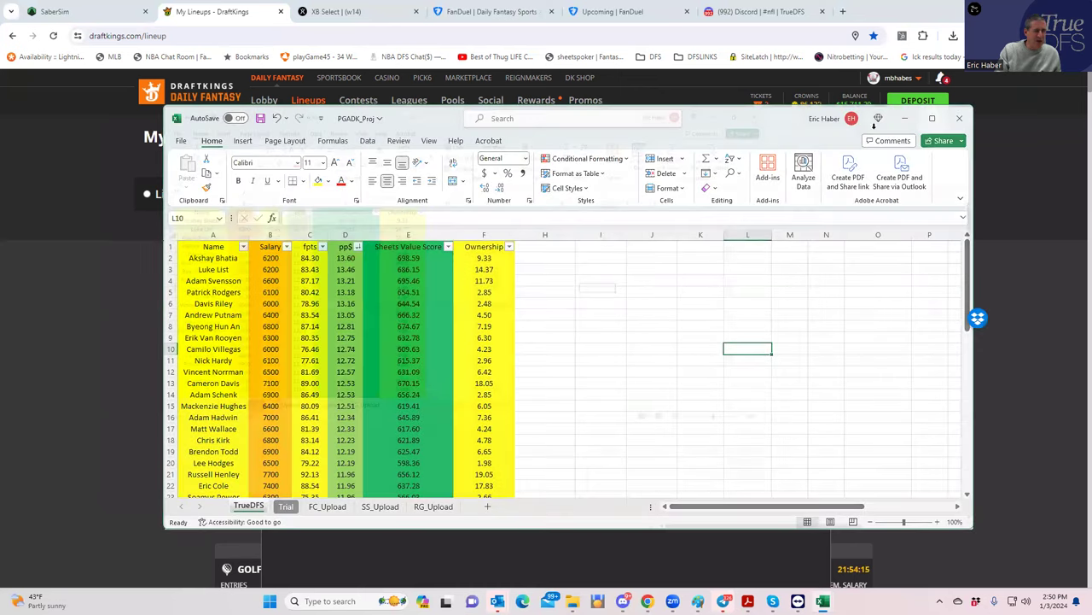
left_click(936, 119)
left_click(346, 142)
left_click(289, 166)
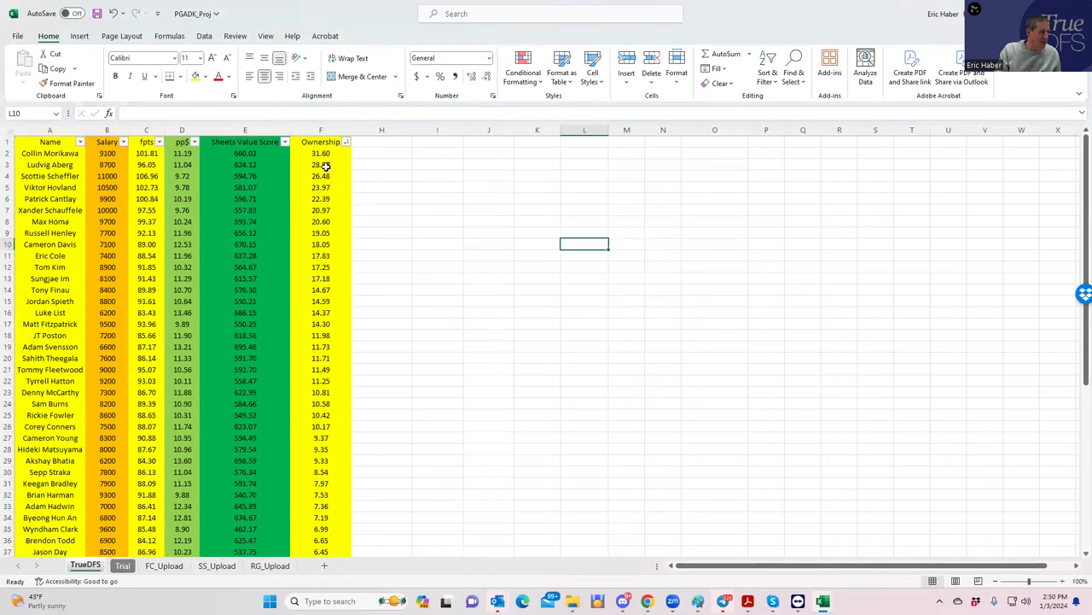
- Examine the ownership projections of the highest-owned golfers, from Collin Morikawa down to Patrick Cantlay
left_click(57, 154)
left_click(58, 165)
left_click(62, 176)
left_click(63, 187)
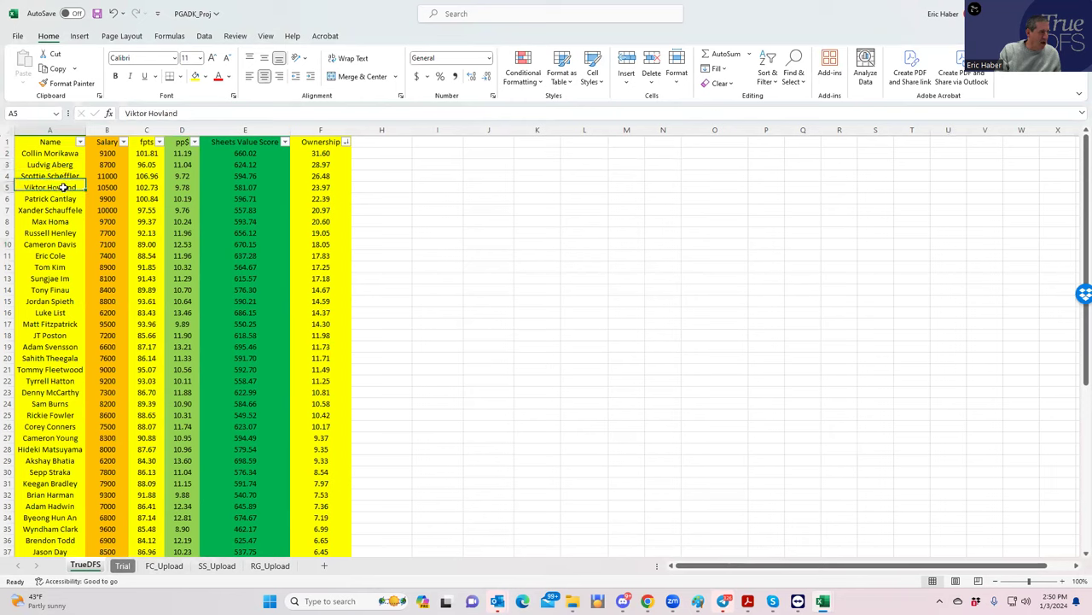
left_click(322, 186)
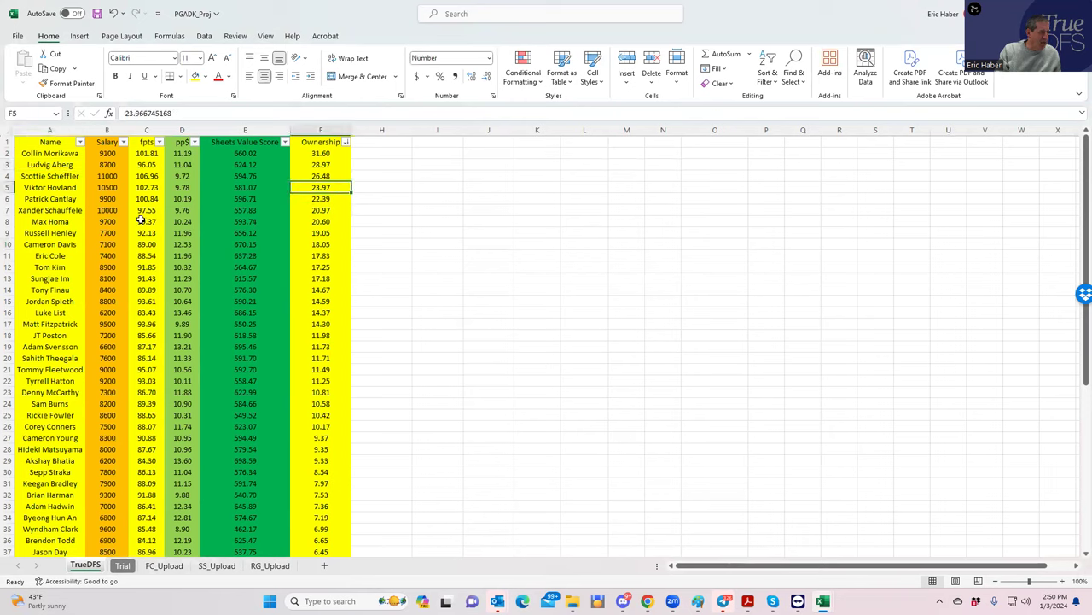
left_click(73, 199)
- Compare the salaries of Russell Henley, Cameron Davis and Eric Cole, and the ownership of Henley and Davis
left_click(56, 234)
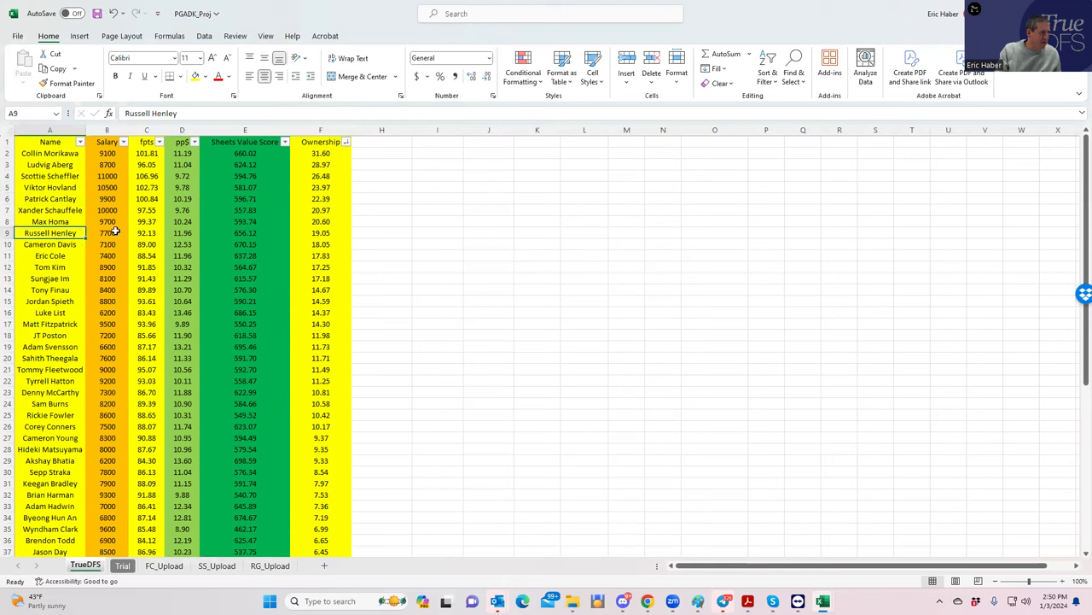
left_click(324, 232)
left_click(110, 245)
left_click(110, 235)
left_click(108, 255)
left_click(111, 234)
left_click(107, 245)
left_click(109, 256)
left_click(111, 233)
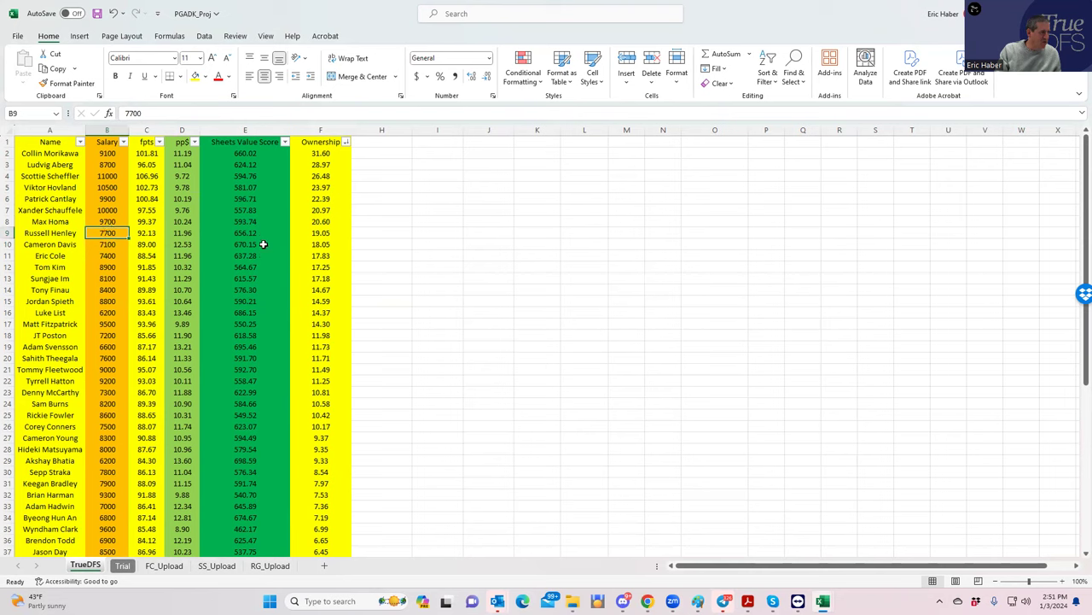
left_click(305, 234)
left_click(308, 245)
left_click(108, 233)
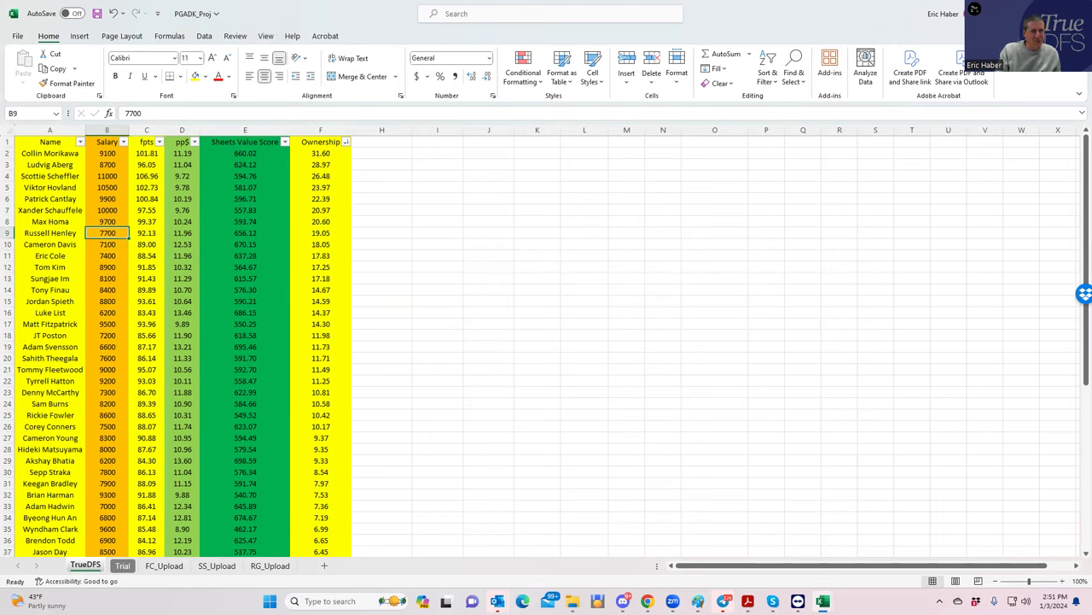
- Switch to the separate SaberSim window with the January 4 PGA TOUR golf build
key("alt+Tab")
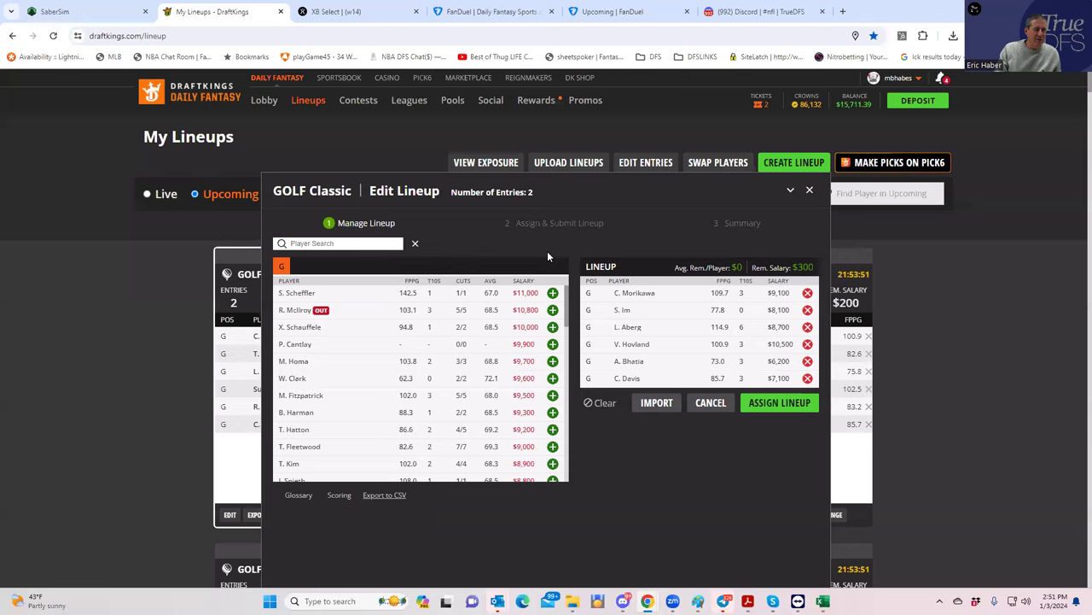
left_click(98, 11)
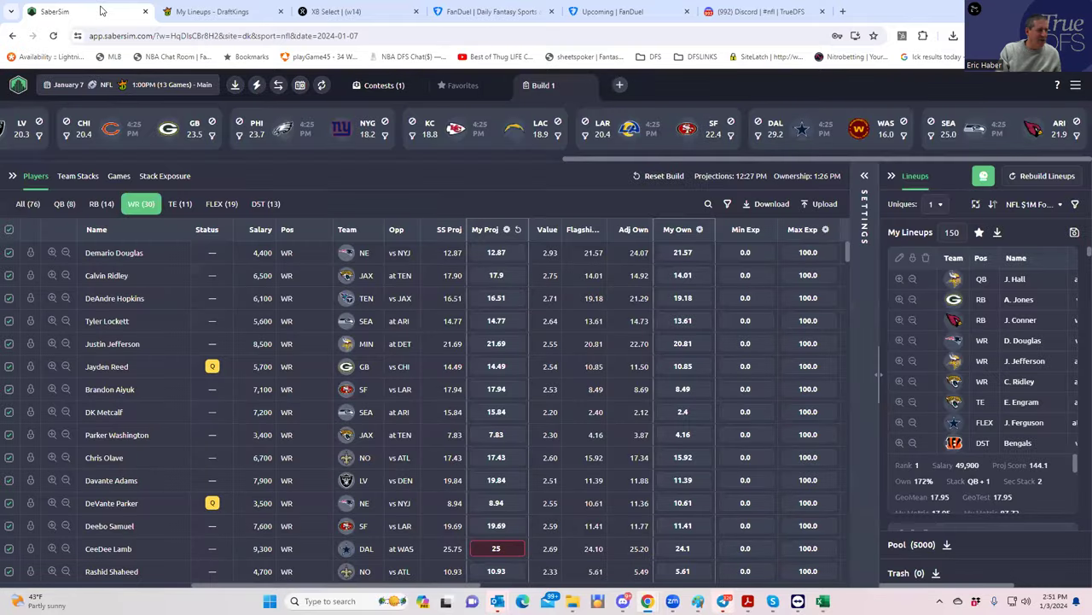
left_click(213, 11)
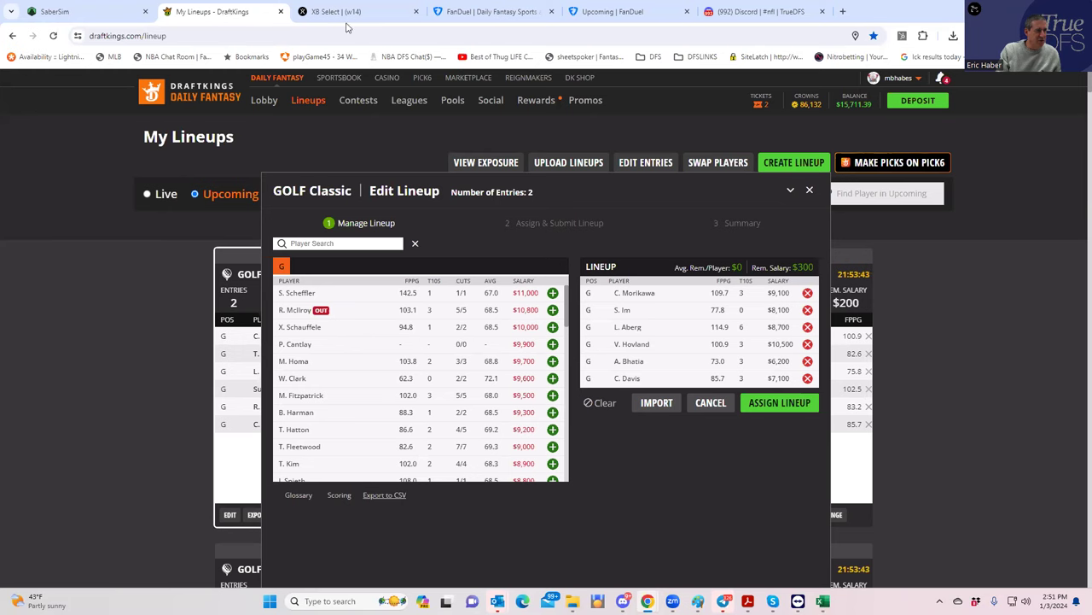
mouse_move(647, 602)
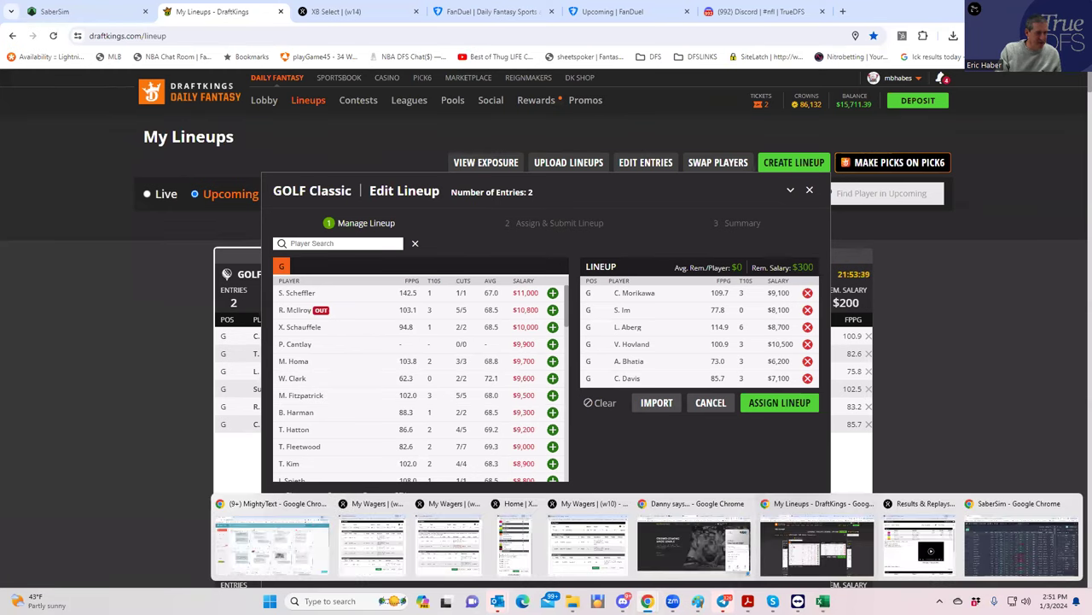
left_click(1043, 552)
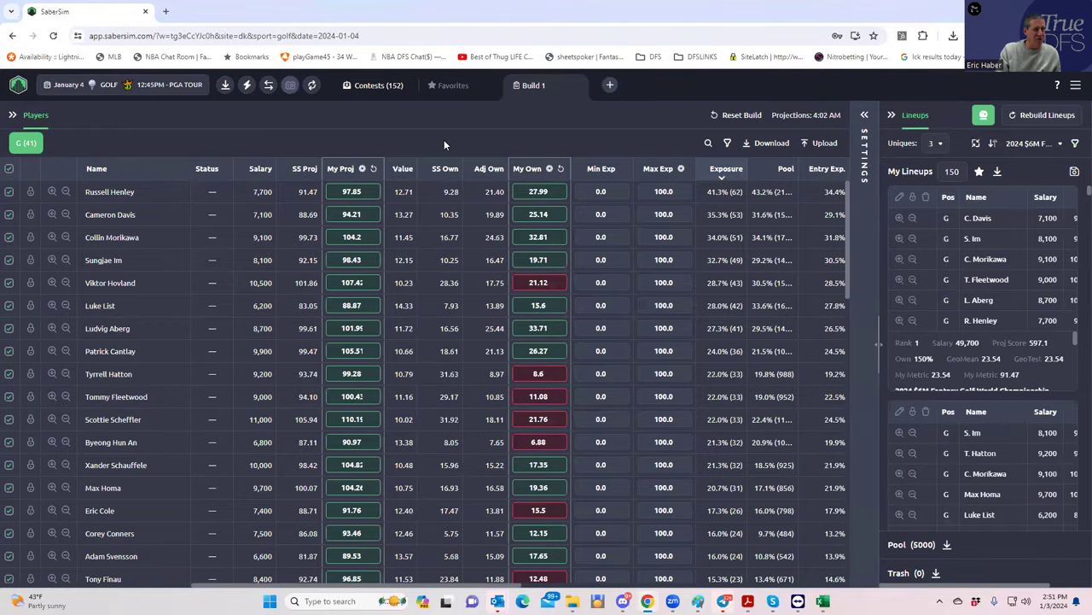
- Upload PGADK_Sim from the KrugPGA folder as custom data, exclude unlisted players, and save it without creating a user projections source
left_click(817, 142)
left_click(691, 153)
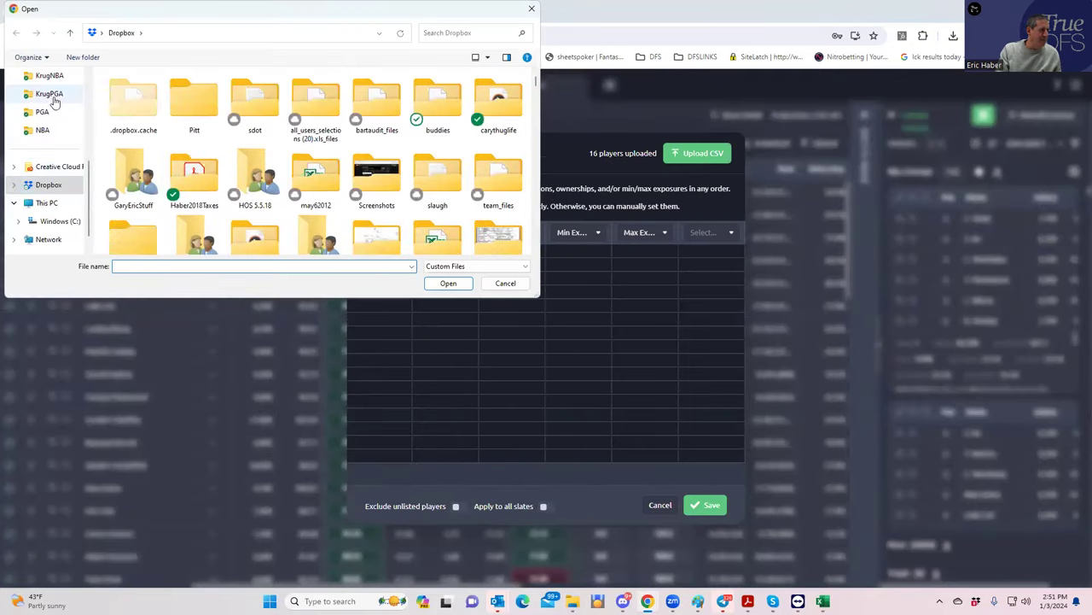
left_click(51, 95)
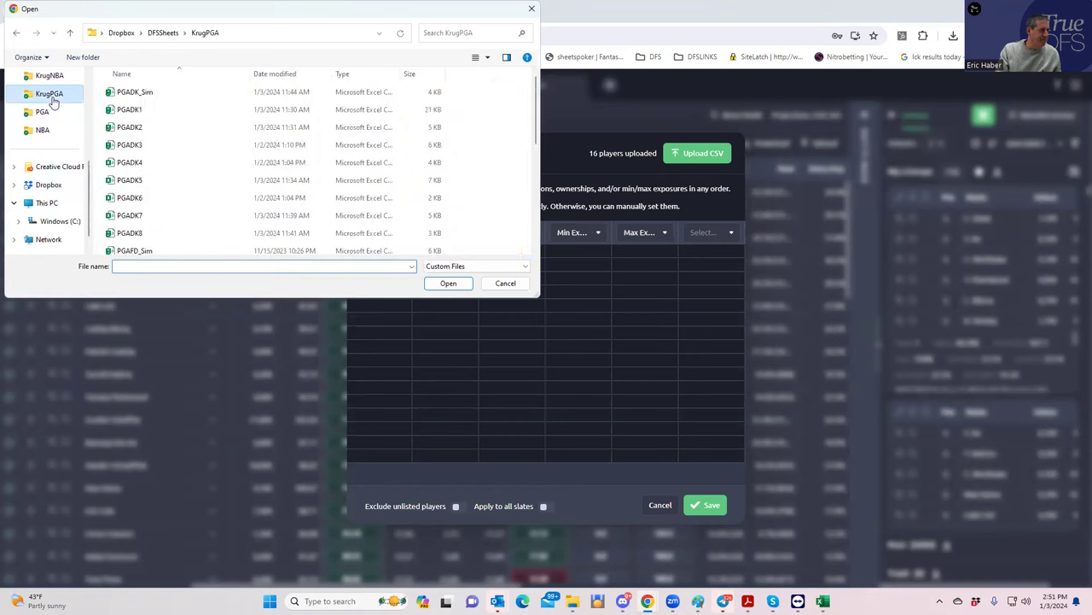
left_click(143, 92)
left_click(448, 283)
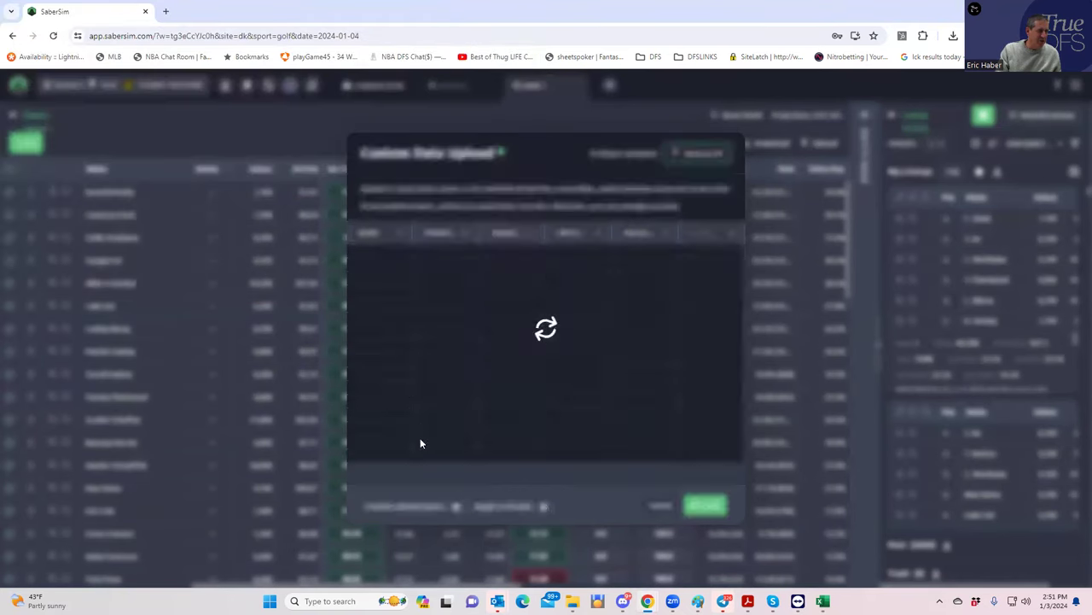
left_click(456, 508)
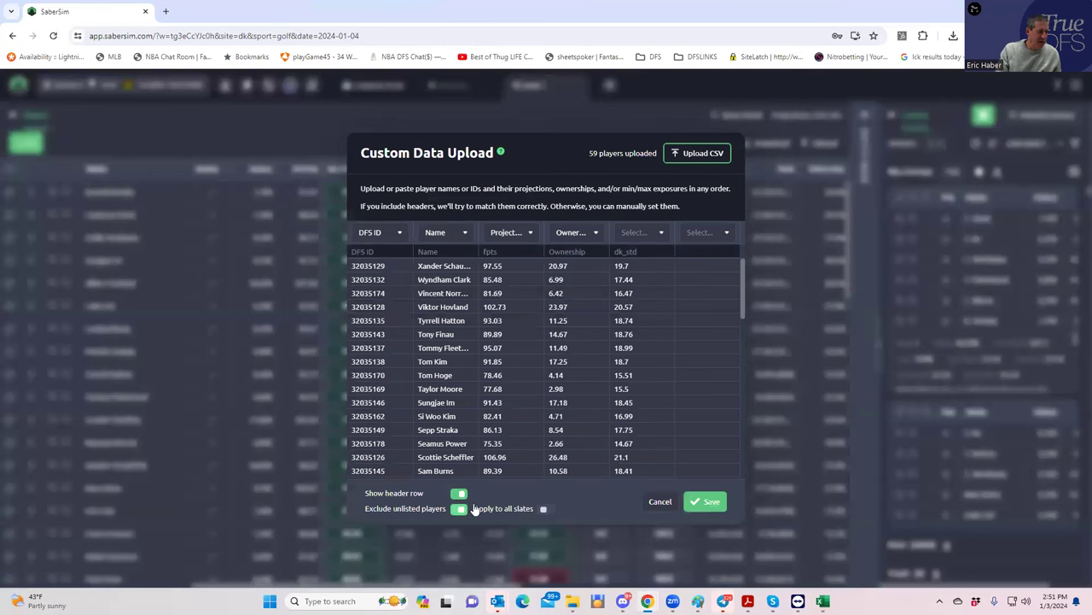
left_click(707, 503)
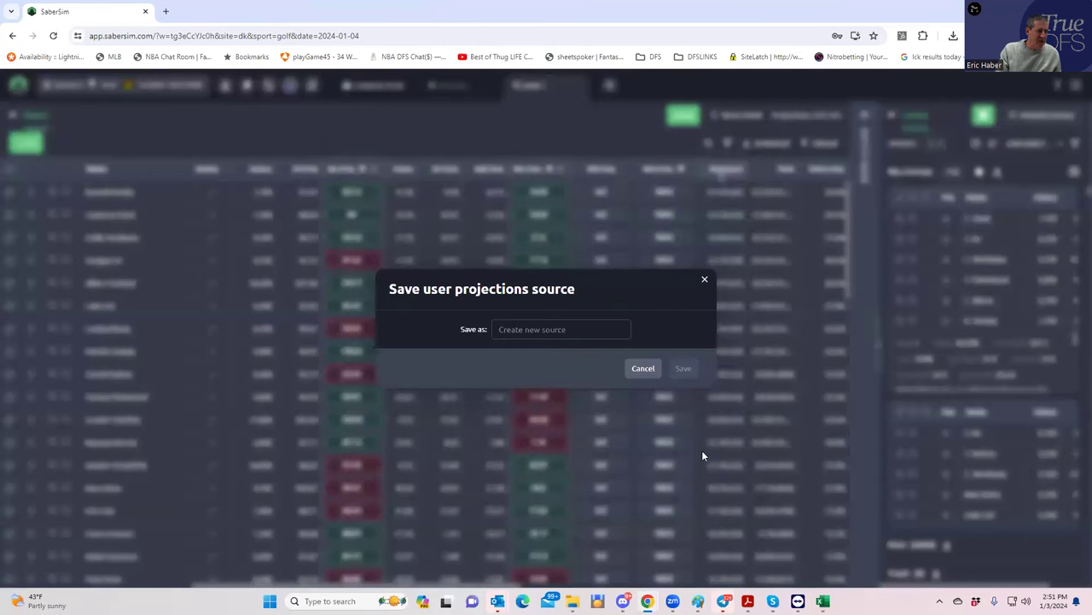
left_click(644, 369)
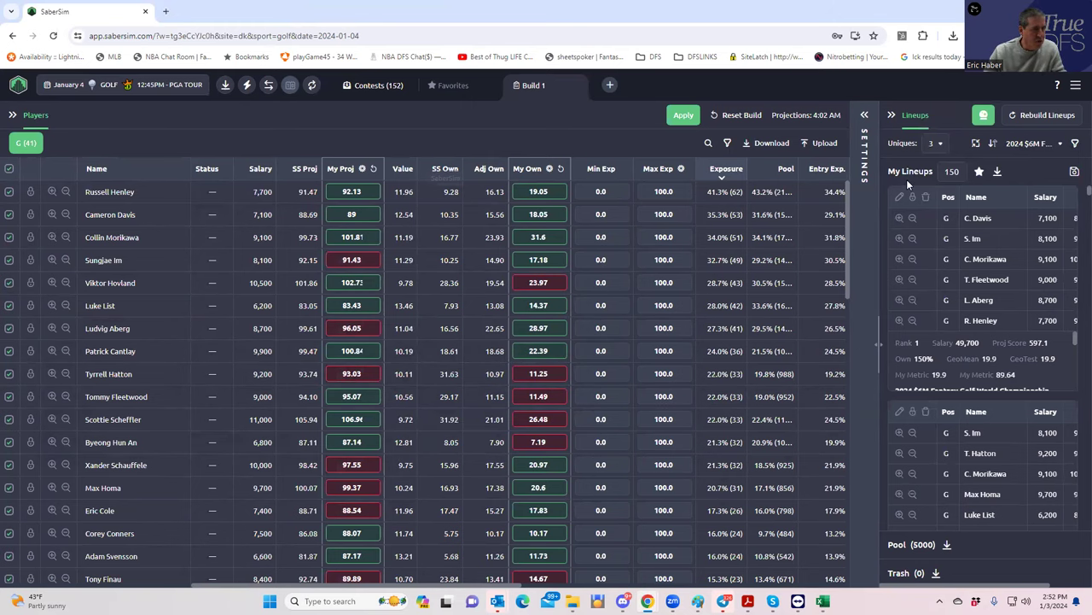
- Rebuild the golf lineups with the uploaded projections, discarding the previous lineups
left_click(1032, 117)
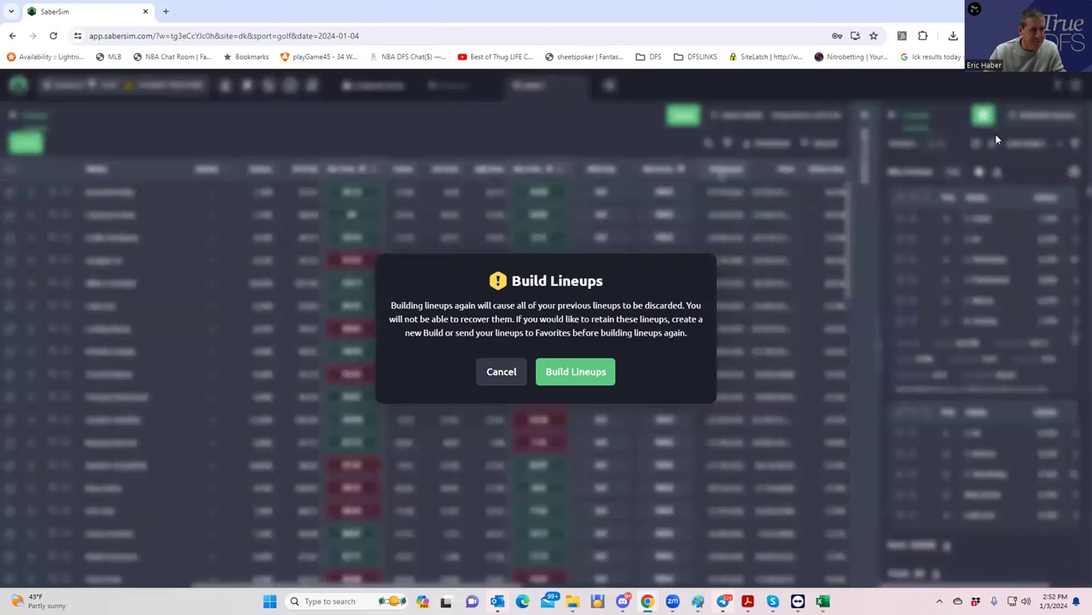
left_click(576, 373)
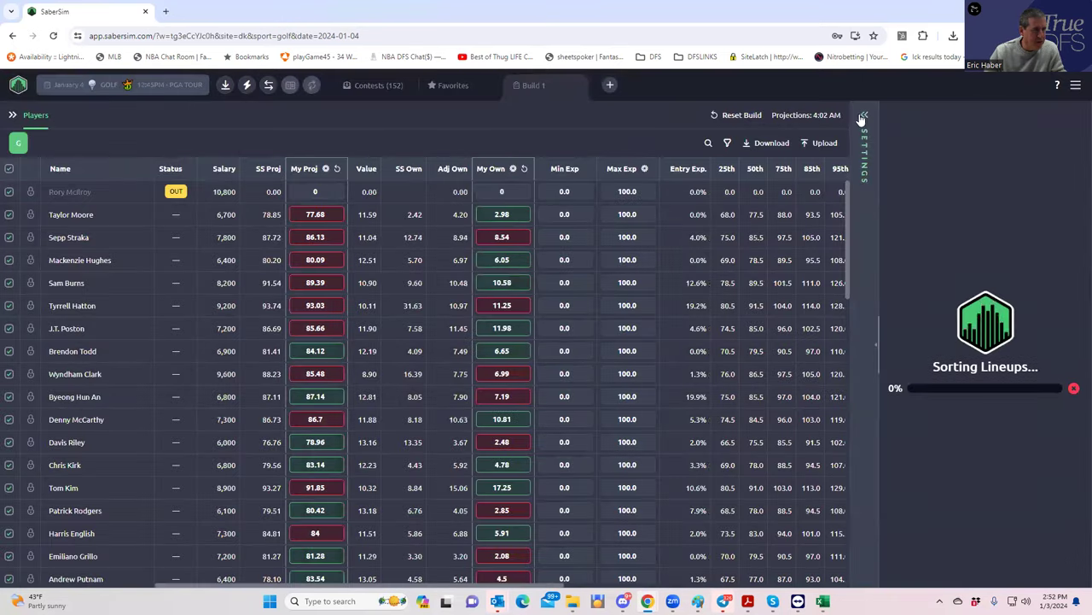